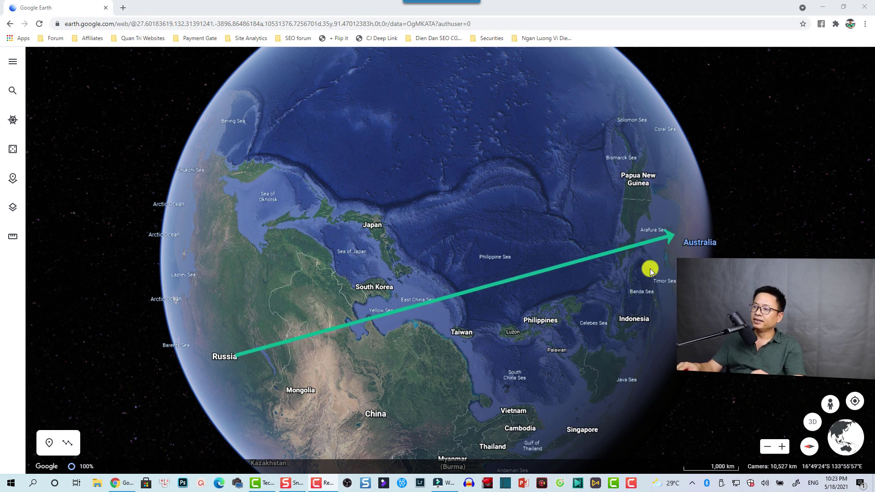
# Switch to Snagit and capture a full-screen image of the Google Earth globe.
pyautogui.click(294, 484)
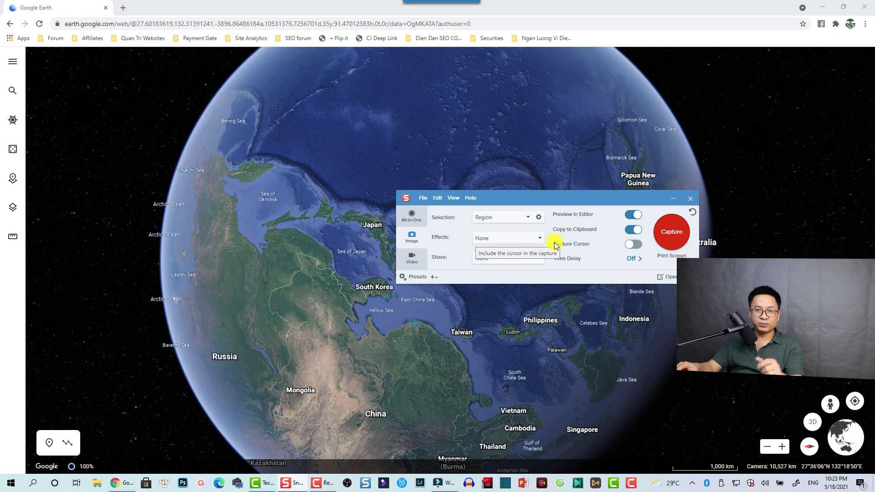
pyautogui.click(670, 236)
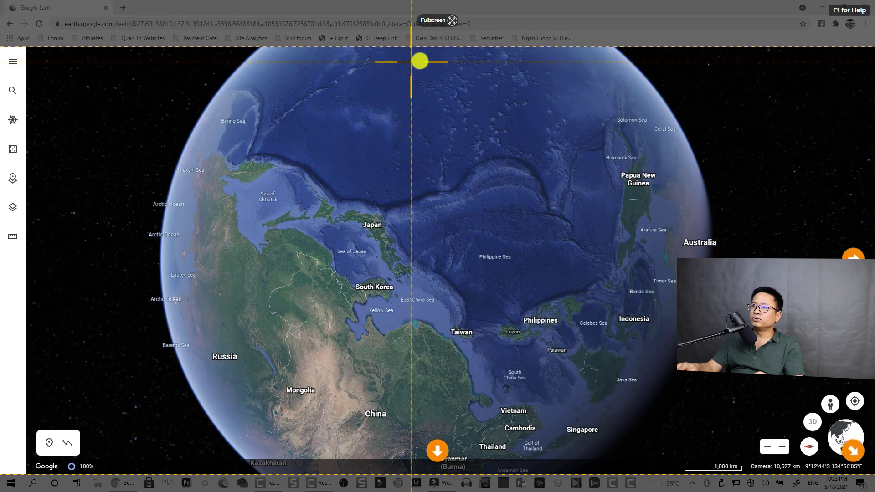
pyautogui.click(428, 20)
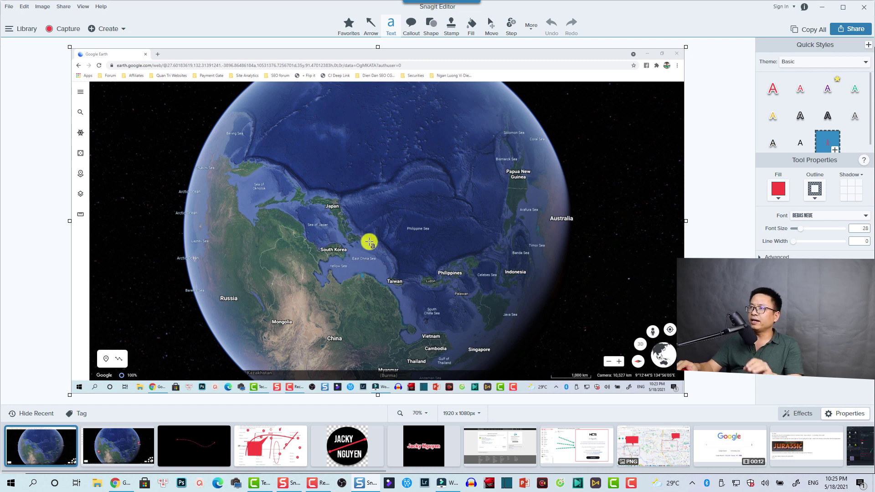
# Place a red location-pin stamp from the Travel and Places set just above the Russia label and enlarge it.
pyautogui.click(451, 25)
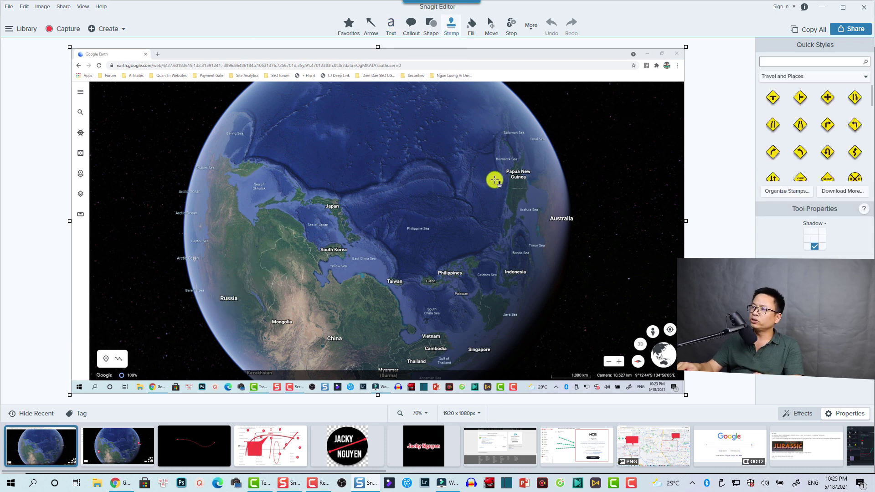
pyautogui.click(783, 78)
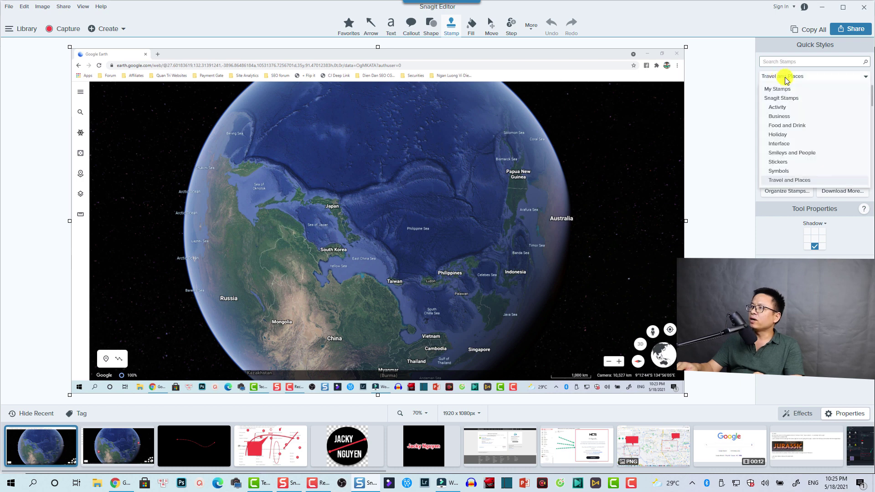
pyautogui.click(783, 181)
pyautogui.scroll(-5, 852, 114)
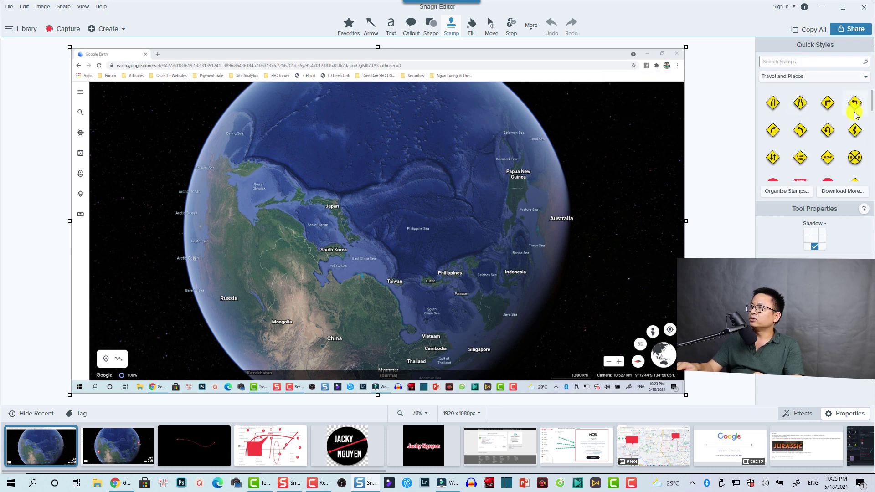
pyautogui.scroll(-5, 775, 137)
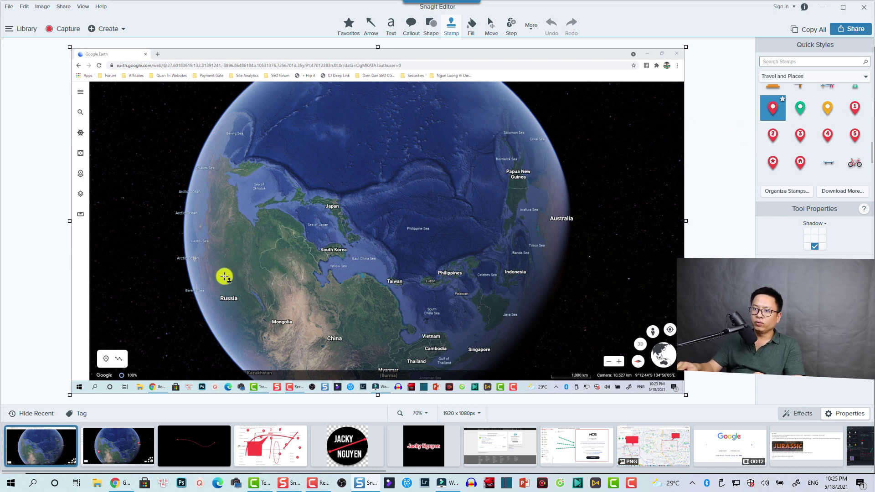
pyautogui.click(223, 277)
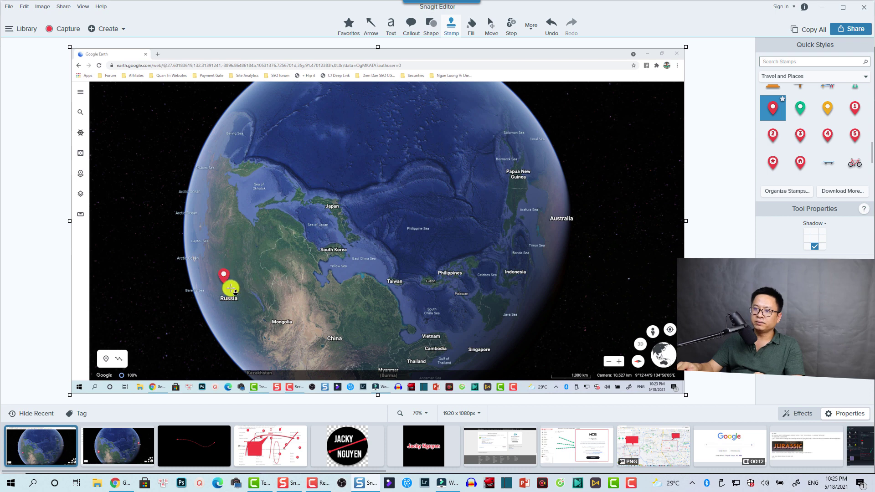
pyautogui.click(222, 275)
pyautogui.moveTo(229, 284); pyautogui.dragTo(235, 292)
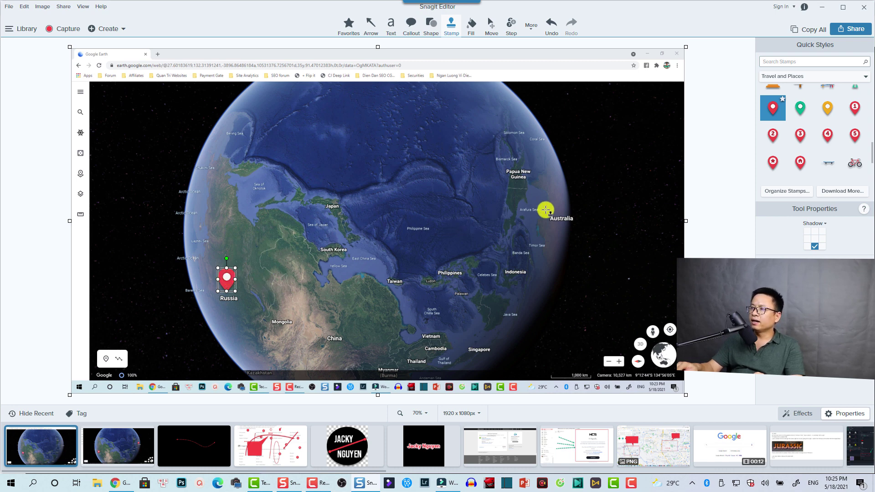
pyautogui.press('Escape')
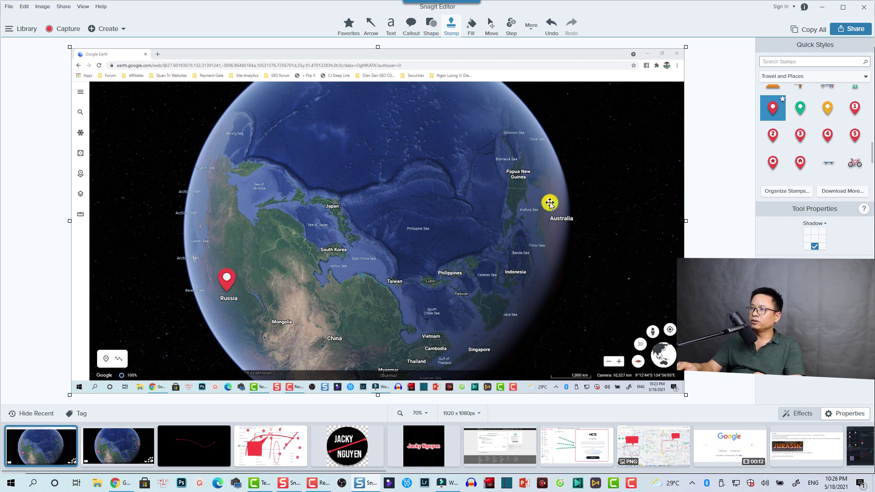
# Place a second red location-pin stamp just above the Australia label, enlarge it slightly and adjust its position.
pyautogui.click(549, 203)
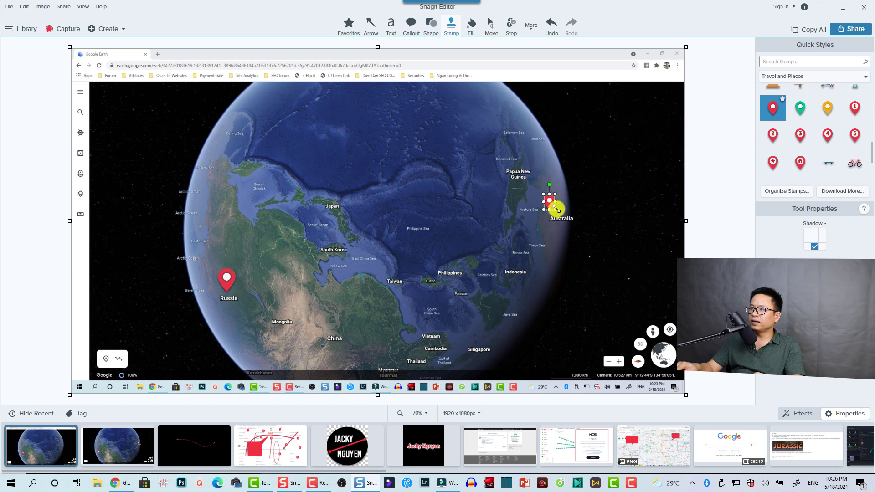
pyautogui.moveTo(556, 209); pyautogui.dragTo(560, 211)
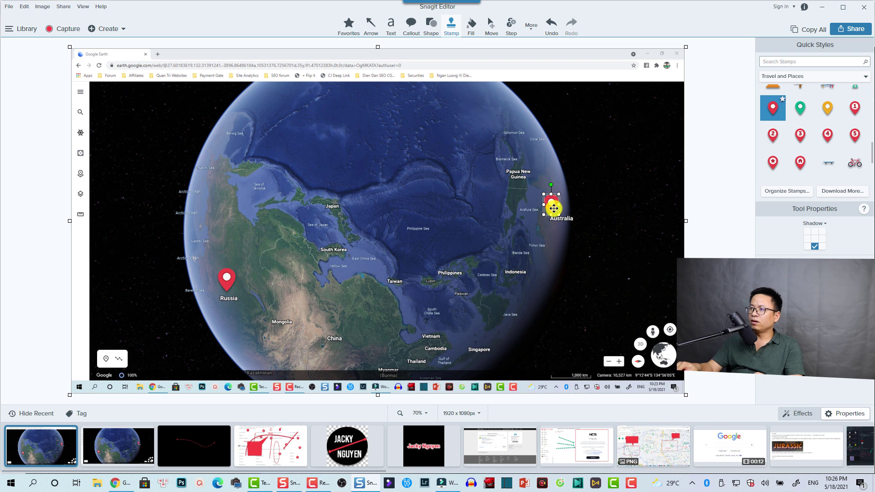
pyautogui.moveTo(554, 209); pyautogui.dragTo(555, 207)
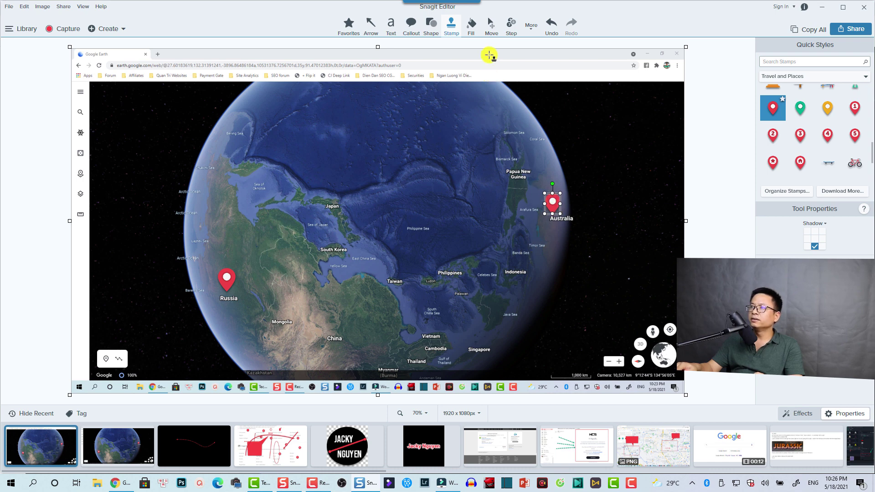
pyautogui.click(490, 25)
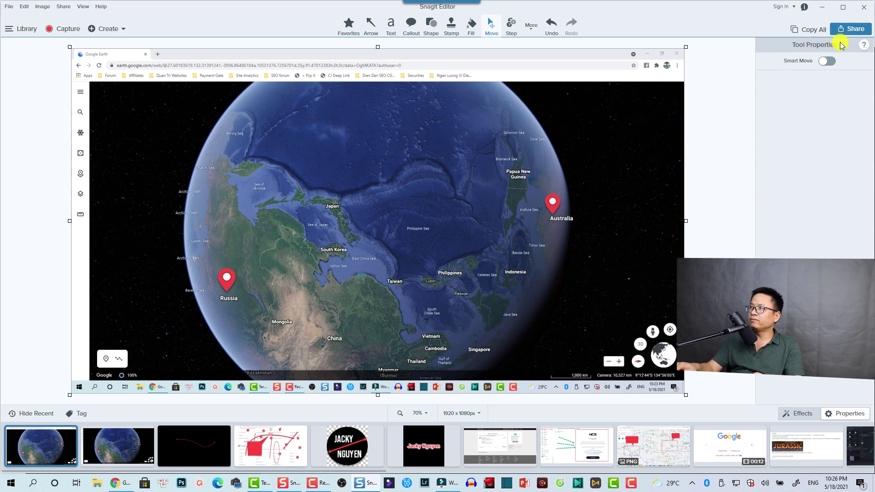
# Save the image as Screenshot 1 in PNG format inside a new Desktop folder named Map Animation.
pyautogui.click(851, 29)
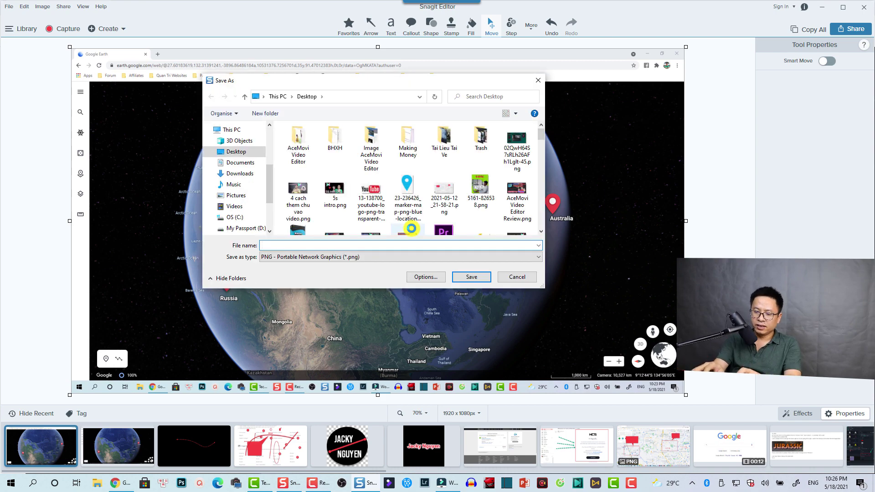
pyautogui.write('Screenshot 1')
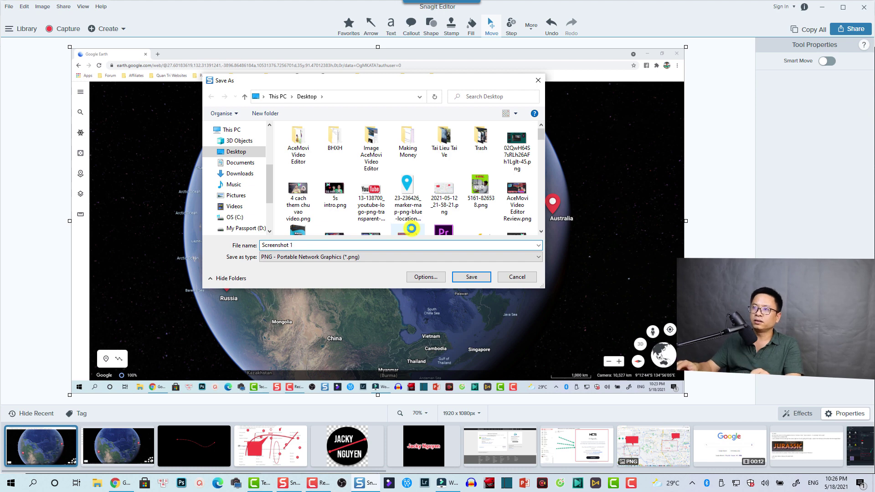
pyautogui.rightClick(317, 162)
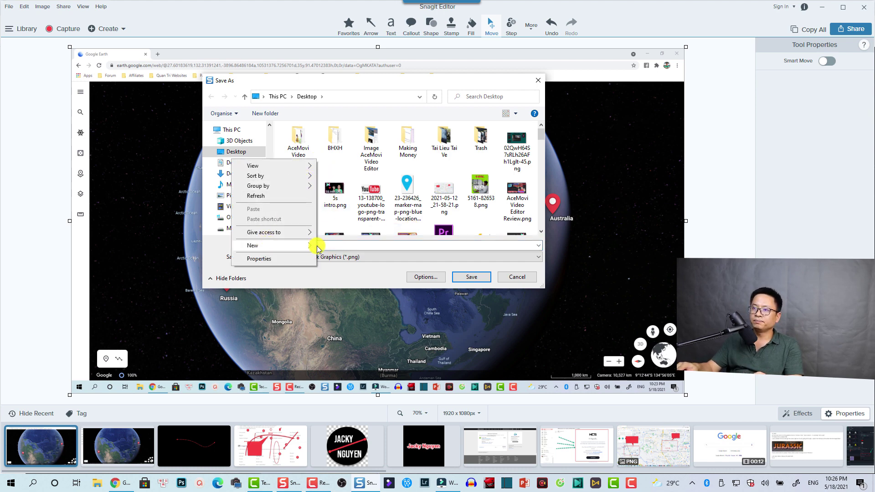
pyautogui.moveTo(292, 245)
pyautogui.click(333, 248)
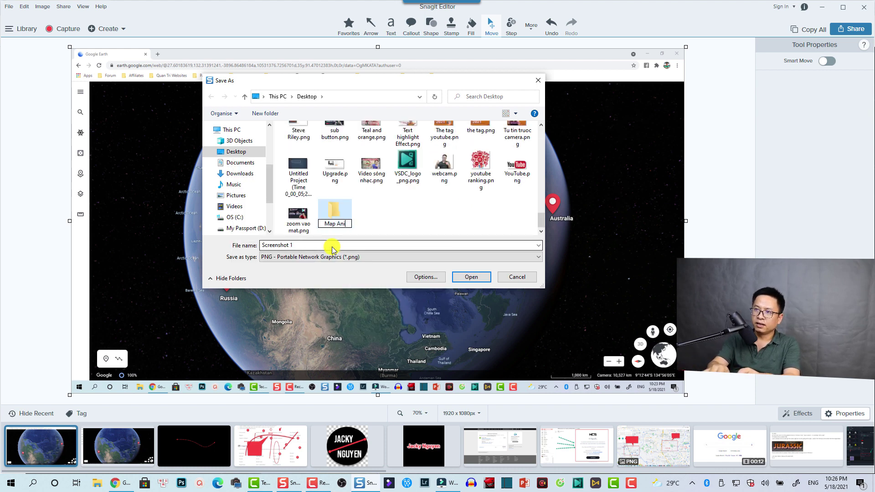
pyautogui.write('Map Animation')
pyautogui.press('Return')
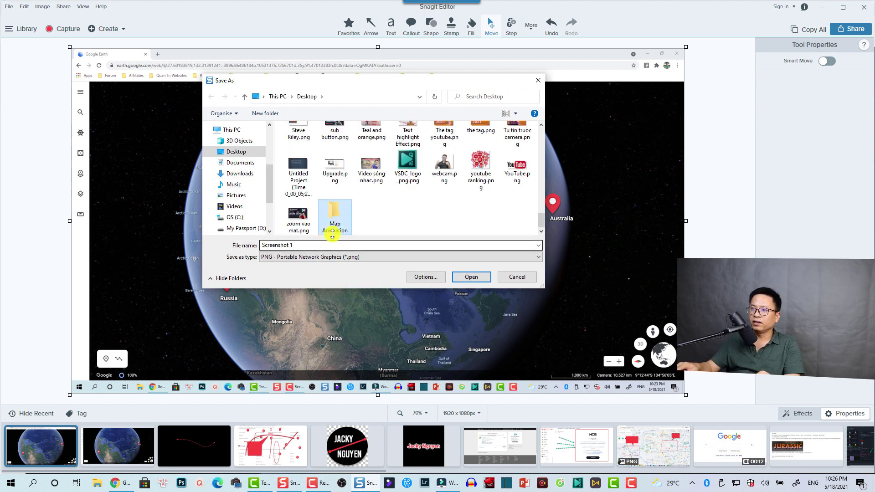
pyautogui.doubleClick(334, 217)
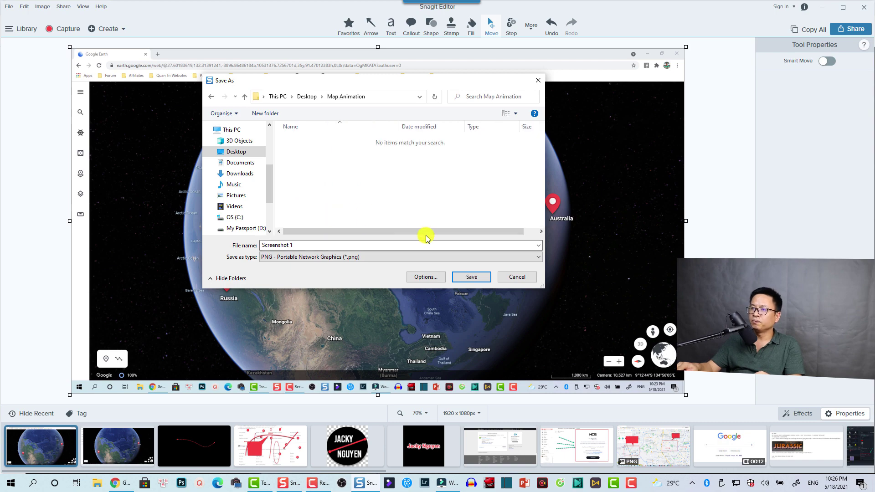
pyautogui.click(471, 278)
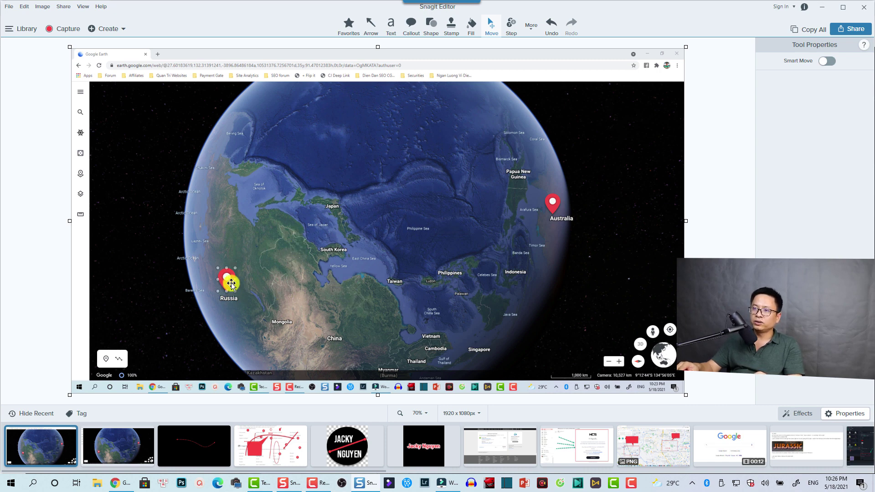
# Draw a red dashed arrow from the top of the Russia pin to the Australia pin.
pyautogui.click(553, 208)
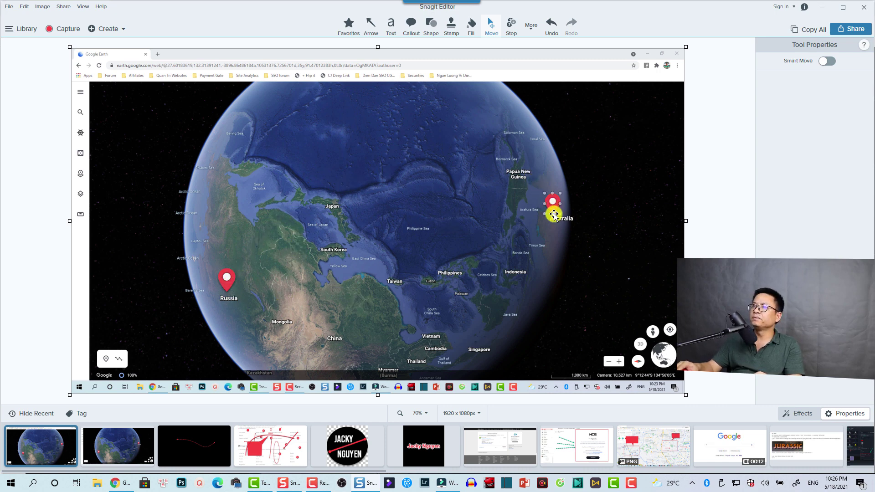
pyautogui.click(370, 26)
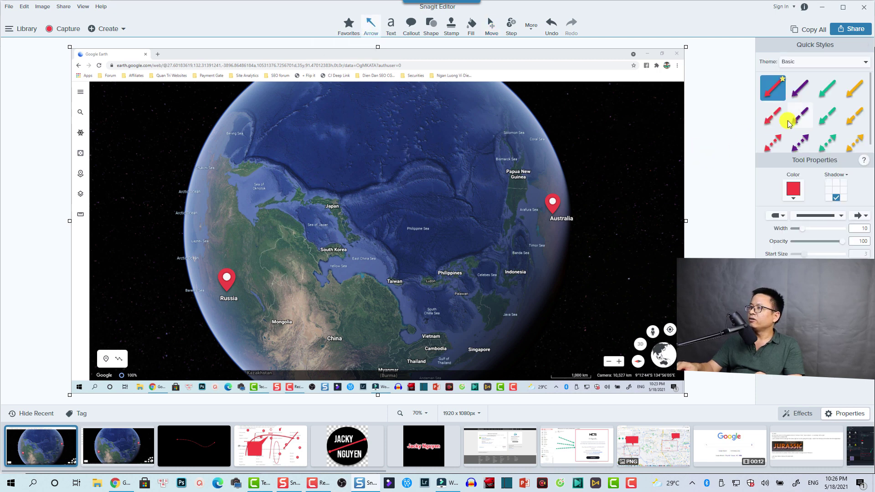
pyautogui.scroll(-1, 790, 135)
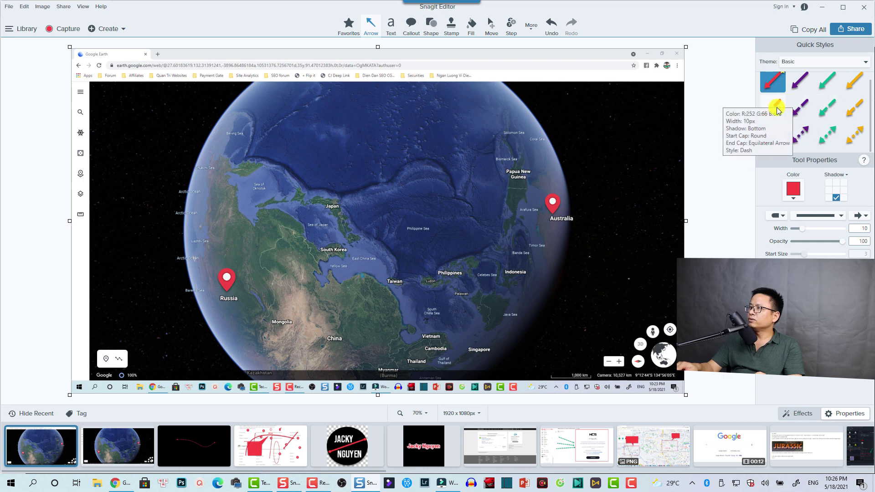
pyautogui.click(773, 118)
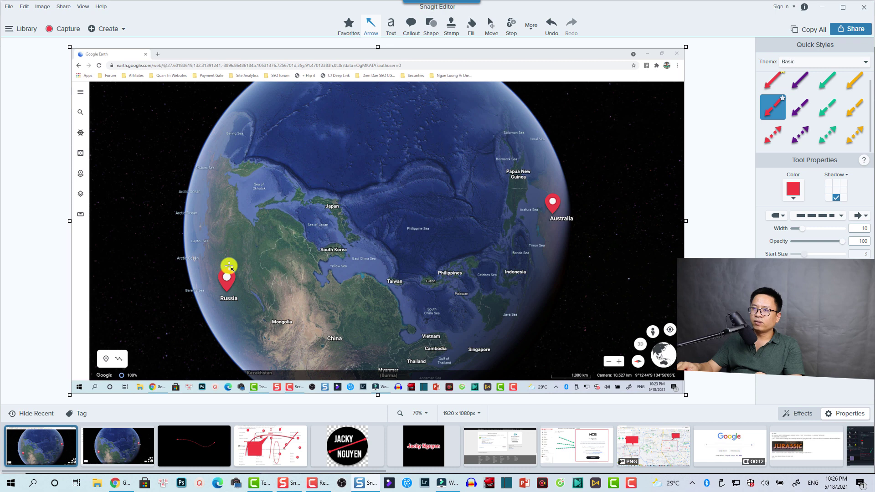
pyautogui.moveTo(229, 265); pyautogui.dragTo(547, 210)
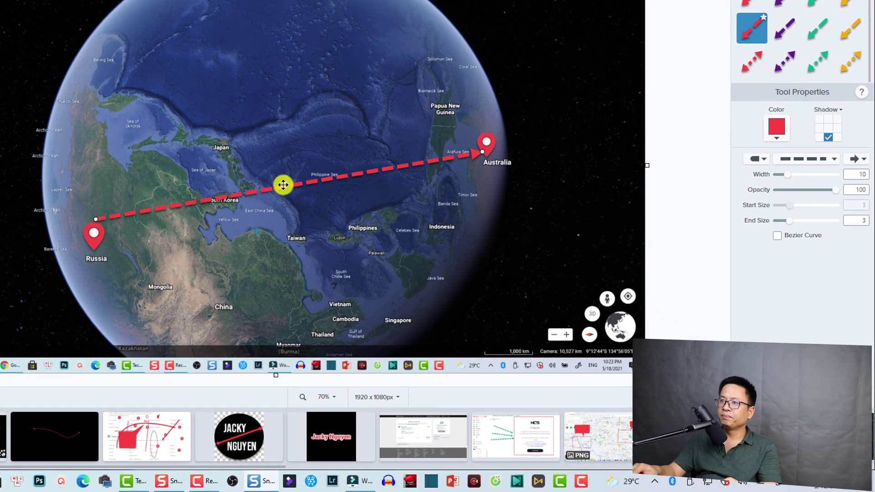
# Turn the dashed arrow into a Bezier curve arching upward over Japan, with its tip beside the Australia pin.
pyautogui.click(777, 236)
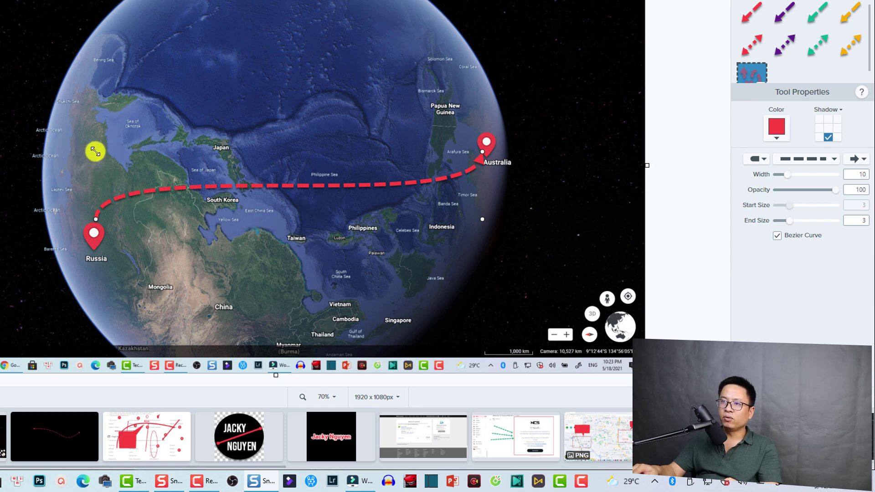
pyautogui.moveTo(95, 151); pyautogui.dragTo(167, 52)
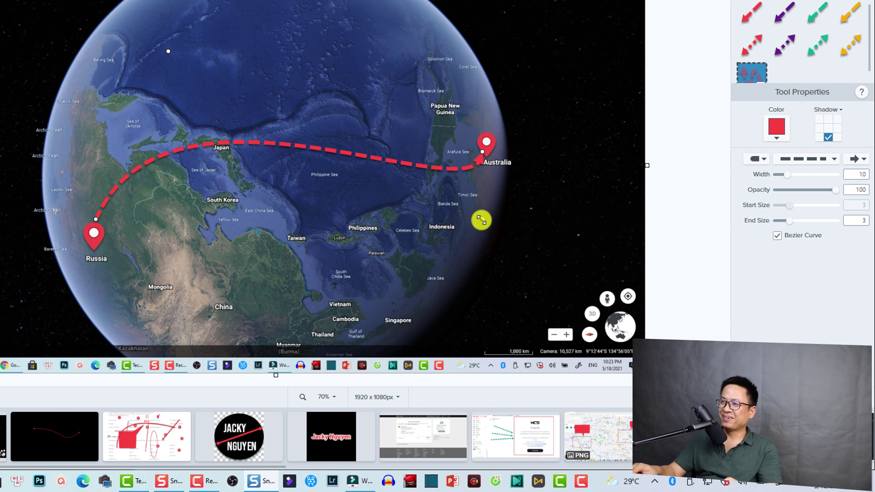
pyautogui.moveTo(481, 220); pyautogui.dragTo(373, 74)
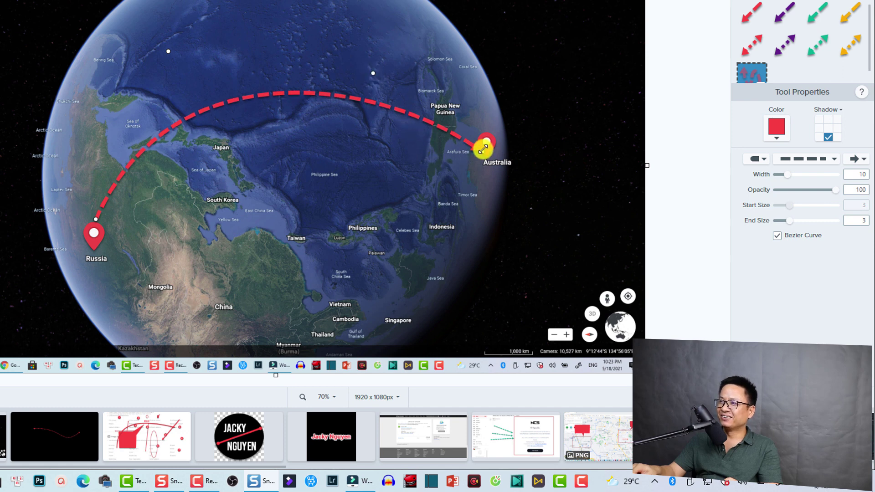
pyautogui.moveTo(481, 148); pyautogui.dragTo(477, 138)
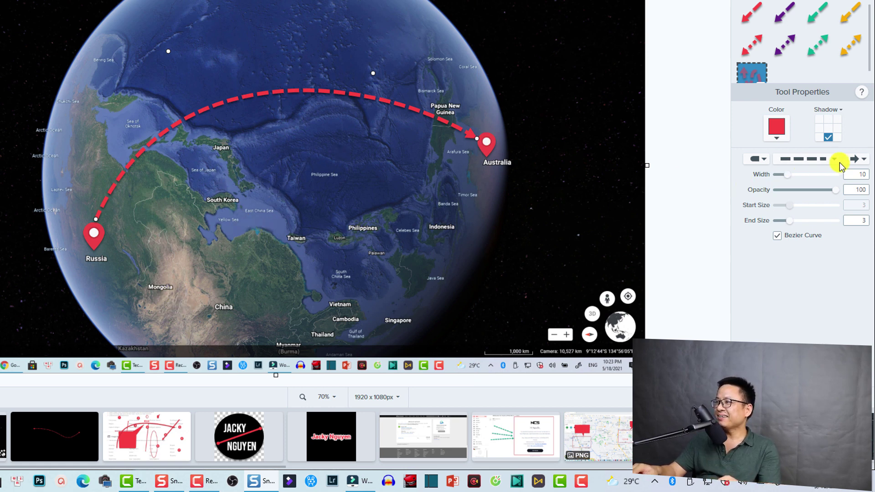
# Set the curved arrow's width to 11.
pyautogui.moveTo(792, 179)
pyautogui.mouseDown()
pyautogui.moveTo(811, 175)
pyautogui.moveTo(797, 178)
pyautogui.mouseUp()
pyautogui.moveTo(811, 231); pyautogui.dragTo(801, 232)
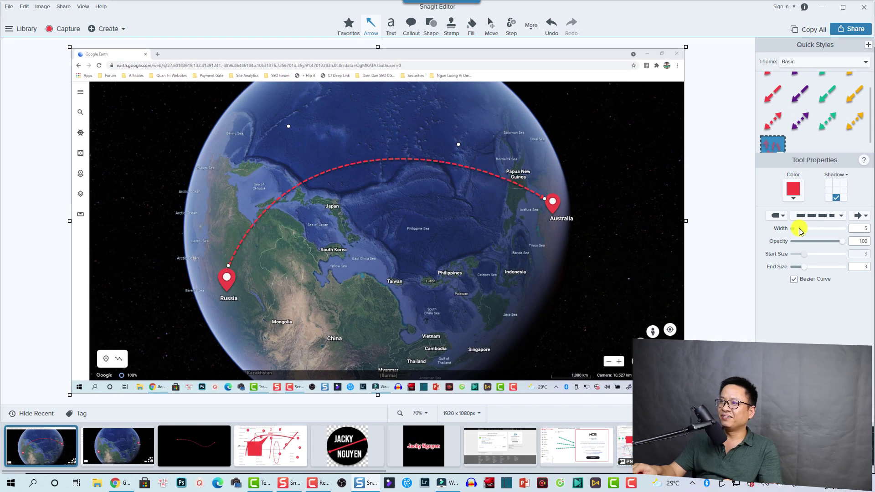
pyautogui.moveTo(806, 232); pyautogui.dragTo(807, 232)
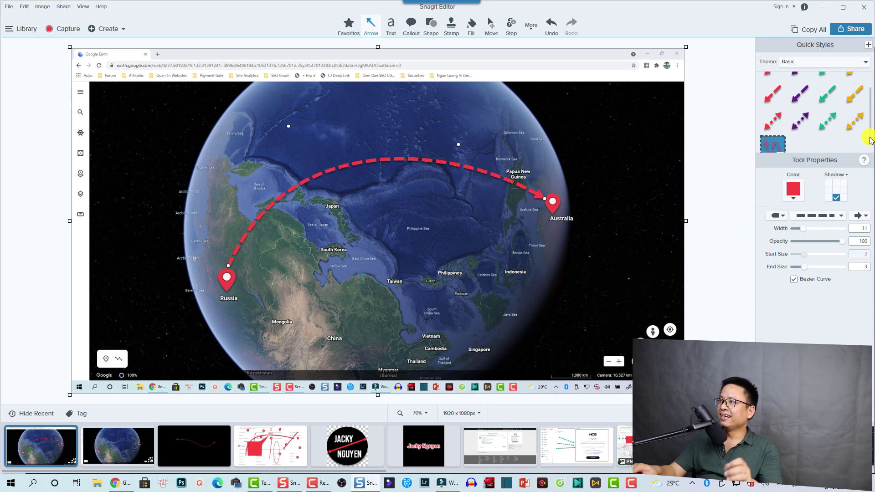
# Save the map with the curved arrow as screenshot 2 in PNG format inside the Desktop's Map Animation folder.
pyautogui.click(851, 29)
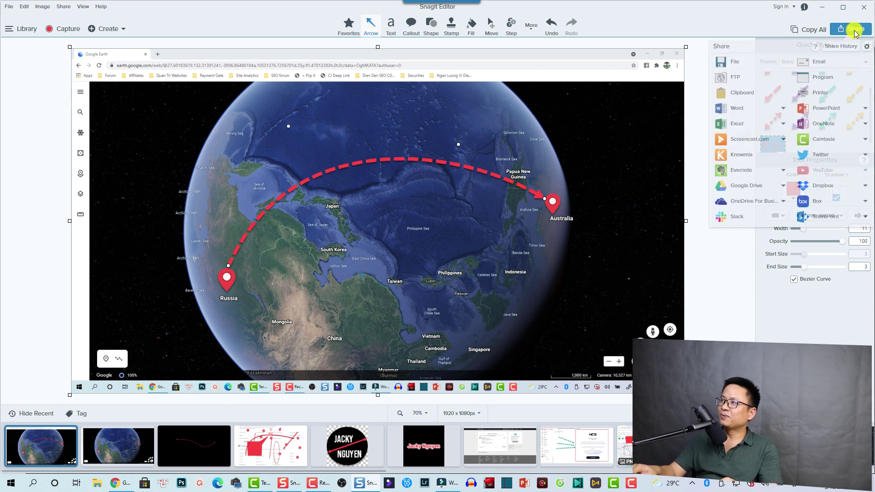
pyautogui.click(748, 62)
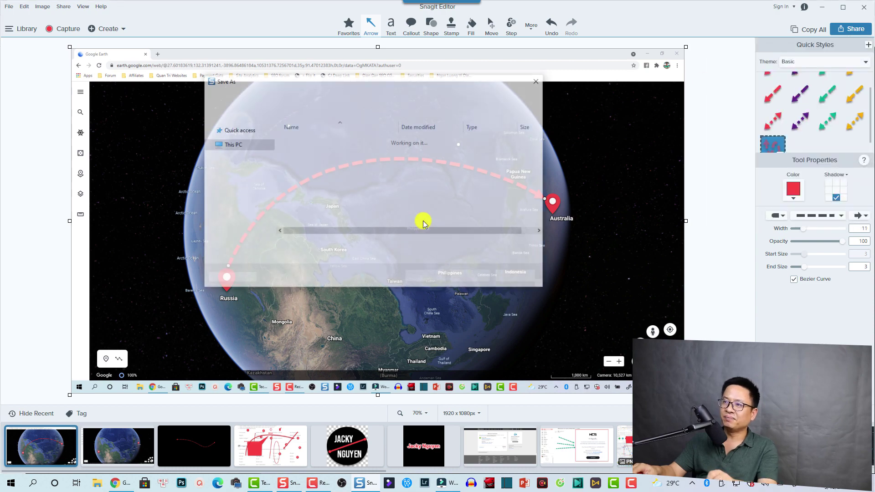
pyautogui.click(316, 245)
pyautogui.write('s')
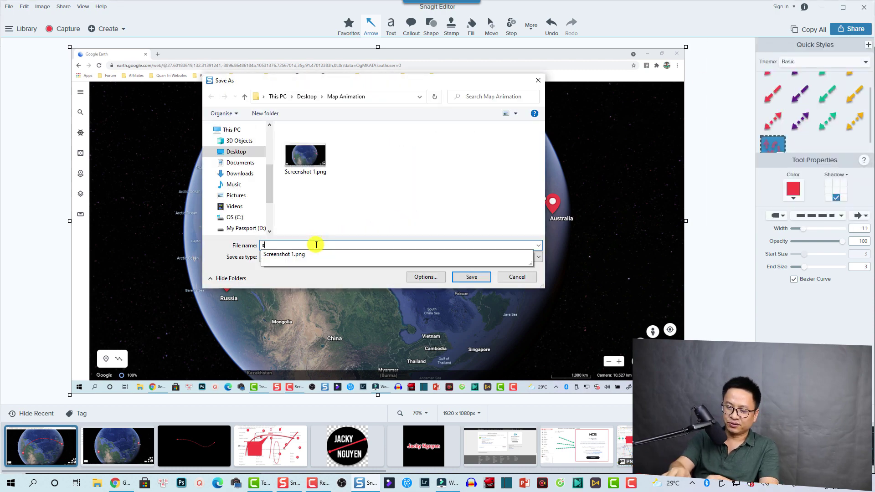
pyautogui.write('creenshot 2')
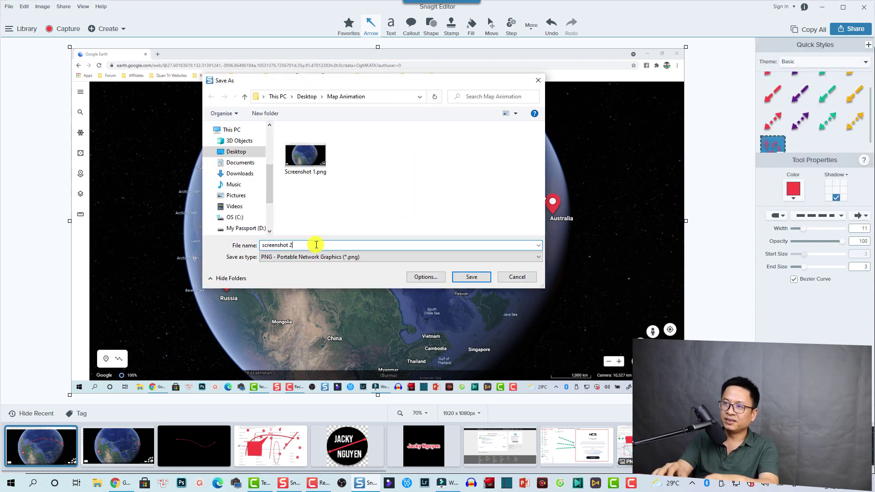
pyautogui.click(474, 277)
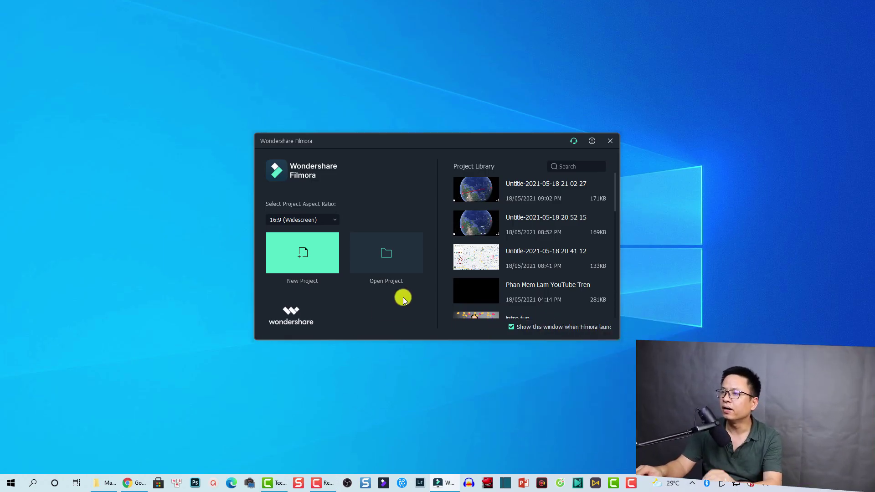
# Create a new 16:9 project in Wondershare Filmora and import Screenshot 1 and screenshot 2 from the Map Animation folder.
pyautogui.click(306, 254)
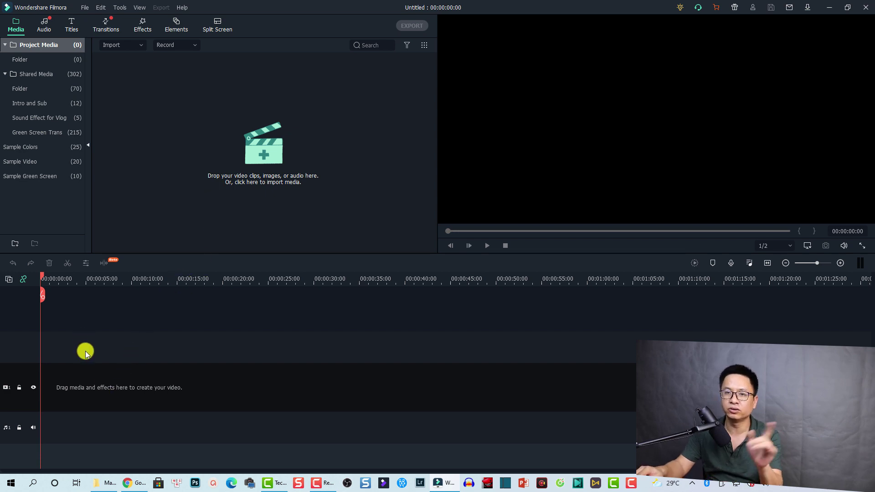
pyautogui.click(109, 483)
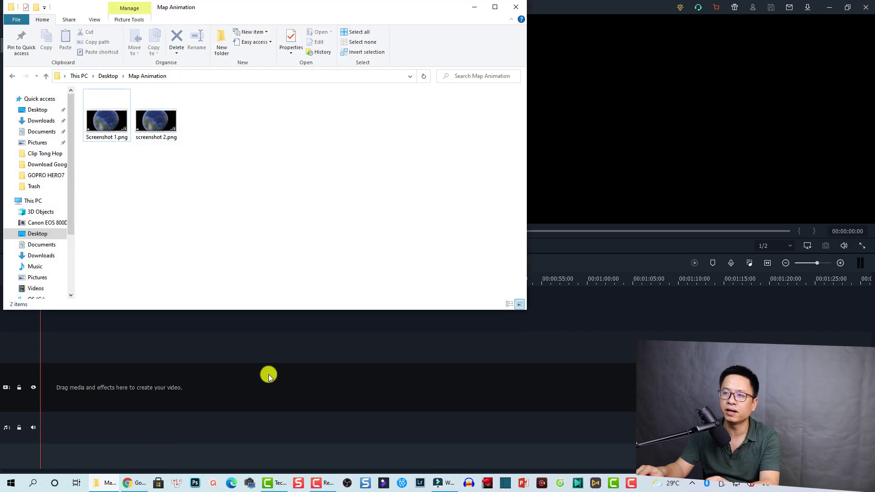
pyautogui.moveTo(240, 188); pyautogui.dragTo(319, 62)
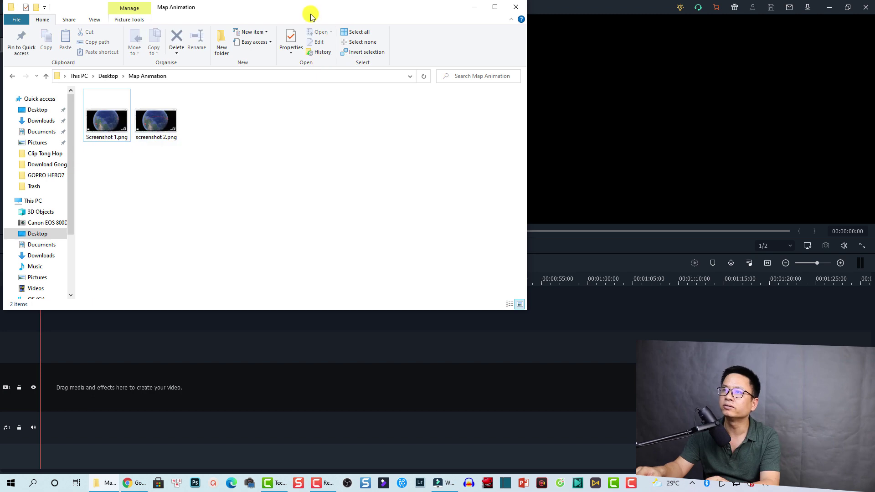
pyautogui.moveTo(372, 20); pyautogui.dragTo(724, 57)
pyautogui.moveTo(535, 203); pyautogui.dragTo(221, 137)
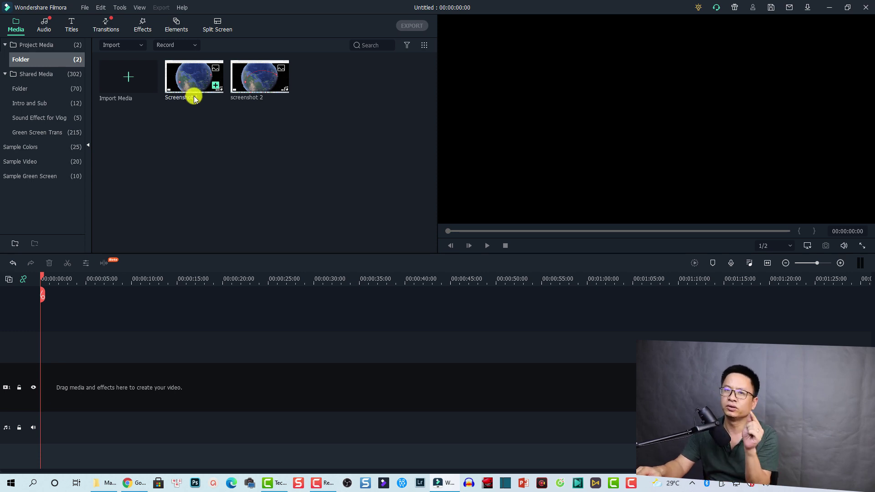
# Place Screenshot 1 at the start of the first video track and set its duration to 00:00:10:00.
pyautogui.moveTo(187, 86); pyautogui.dragTo(40, 387)
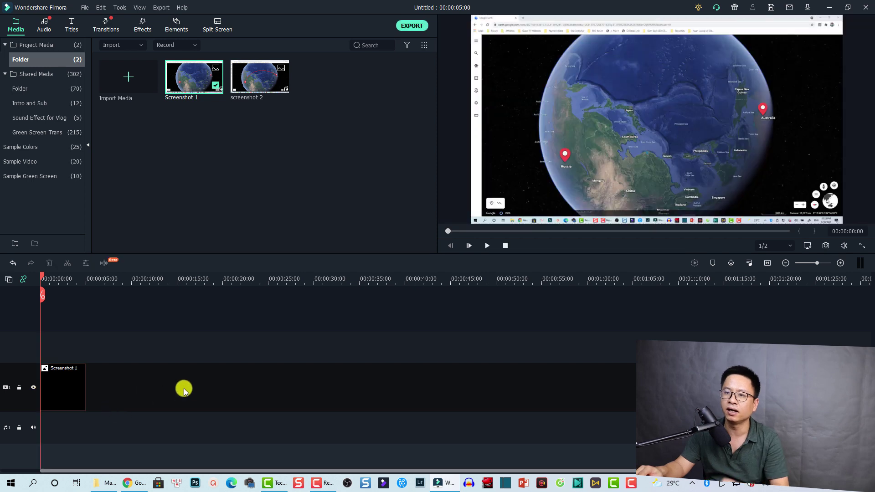
pyautogui.click(75, 392)
pyautogui.rightClick(74, 391)
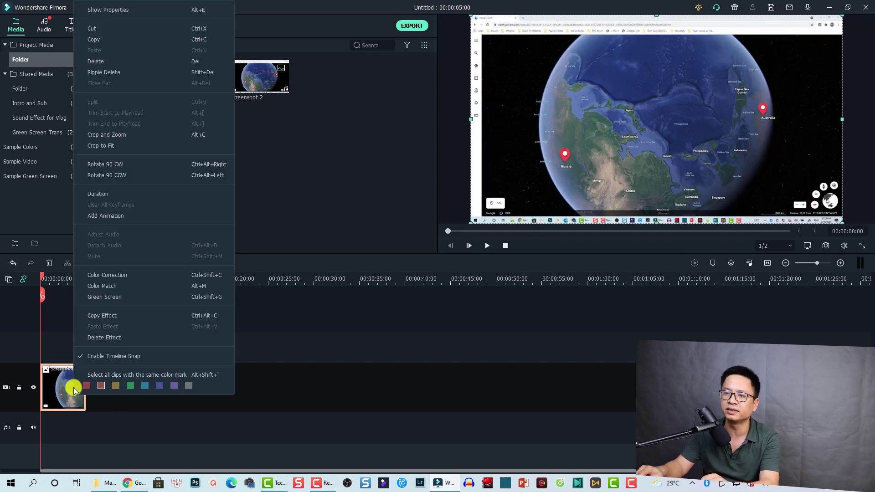
pyautogui.click(114, 194)
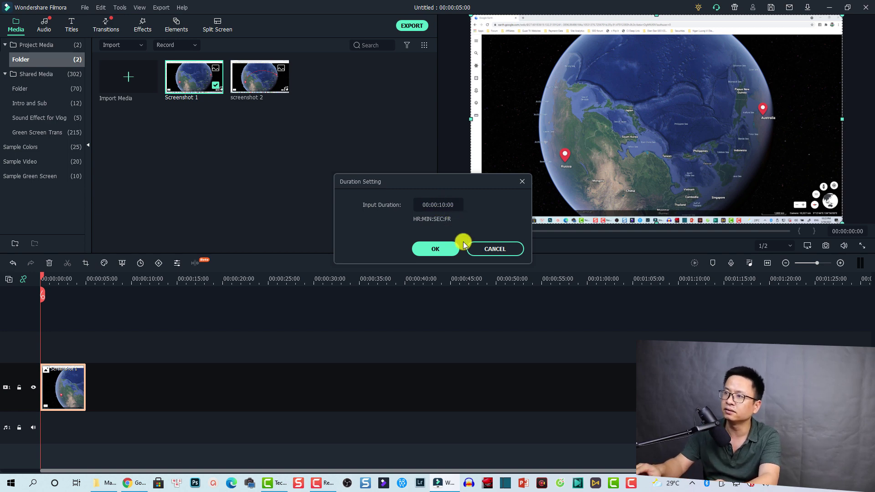
pyautogui.click(434, 248)
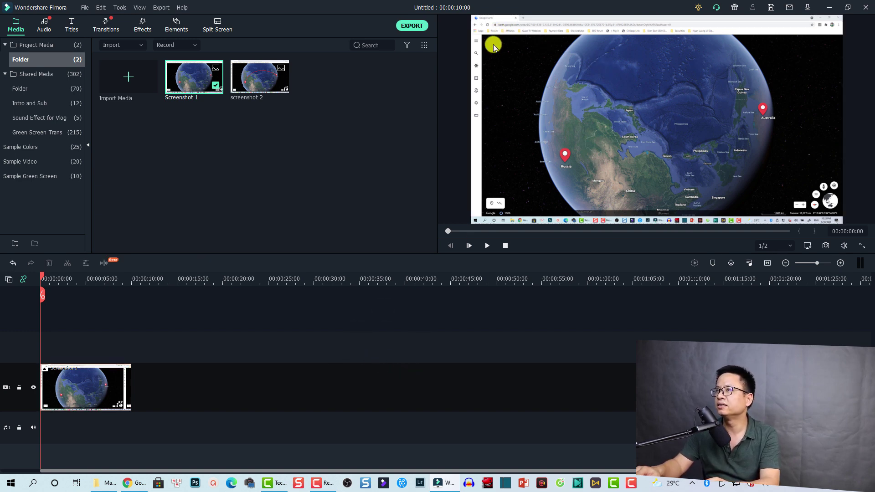
# Crop the Screenshot 1 clip at a 16:9 ratio to about 1625 x 914, cutting off the browser bars and taskbar.
pyautogui.click(94, 385)
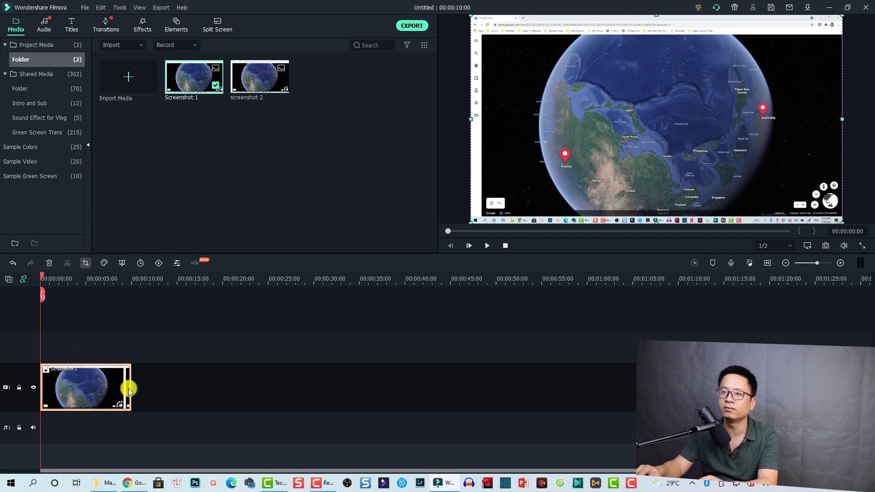
pyautogui.click(85, 264)
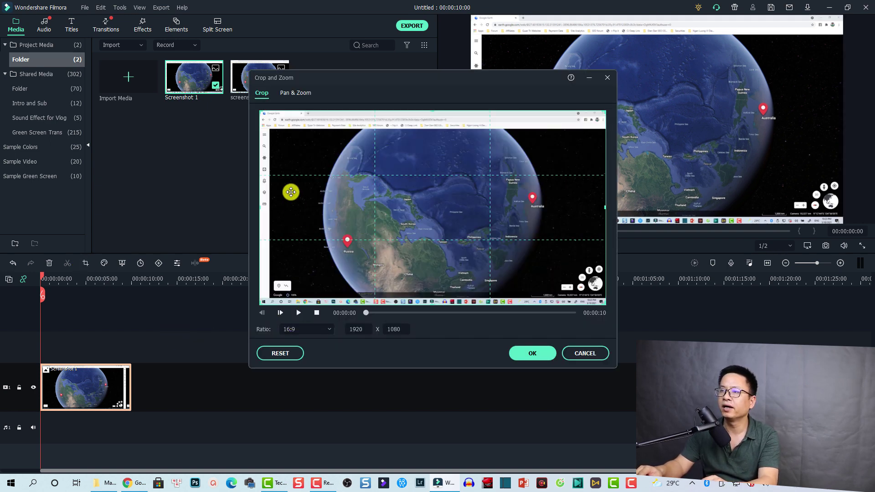
pyautogui.moveTo(260, 113); pyautogui.dragTo(298, 133)
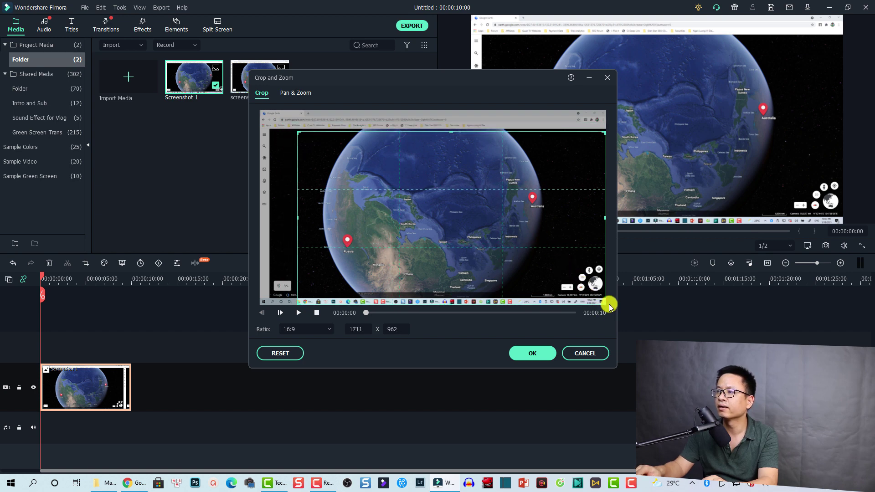
pyautogui.moveTo(603, 302)
pyautogui.mouseDown()
pyautogui.moveTo(575, 286)
pyautogui.moveTo(590, 306)
pyautogui.mouseUp()
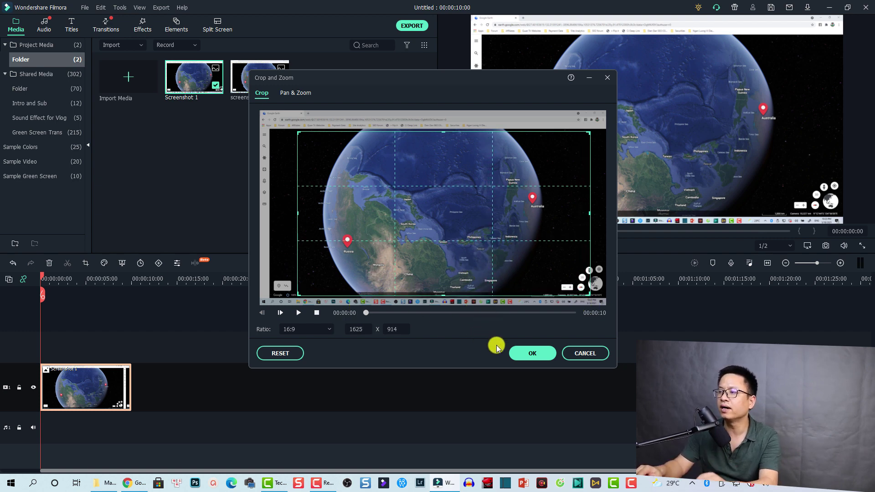
pyautogui.click(529, 353)
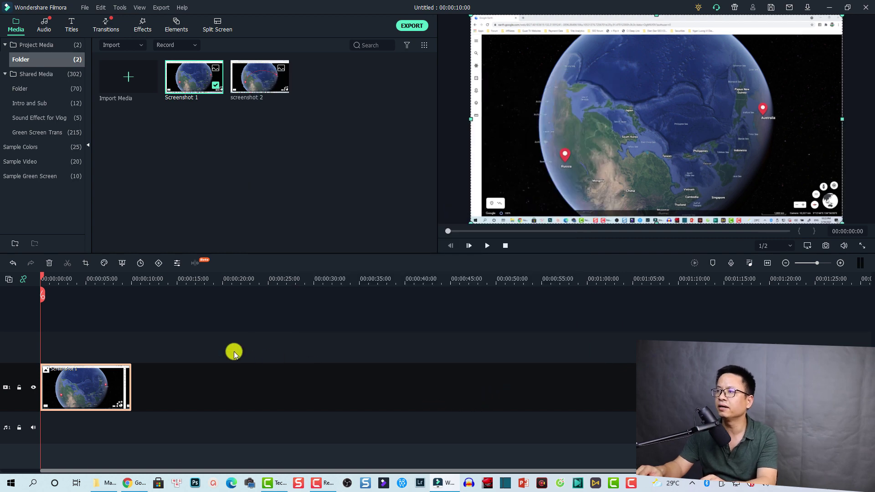
pyautogui.click(188, 329)
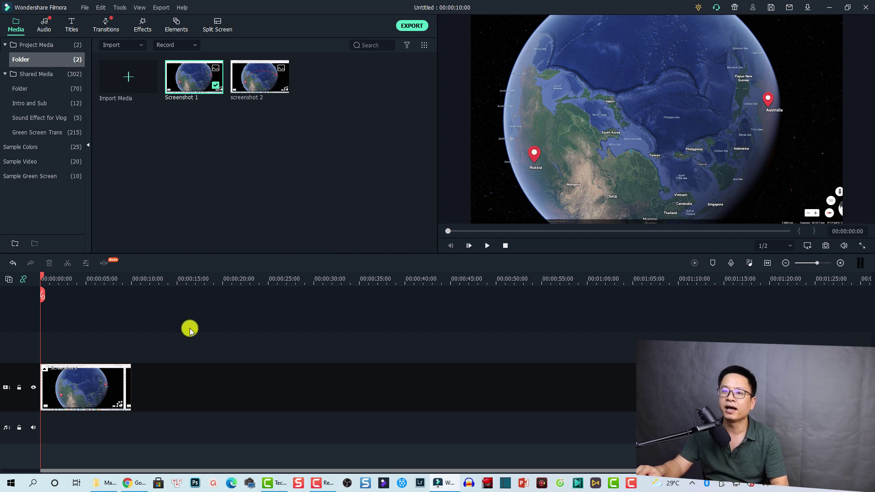
# Add the Default Title on the track above Screenshot 1, spanning the clip's full 10 seconds.
pyautogui.click(73, 28)
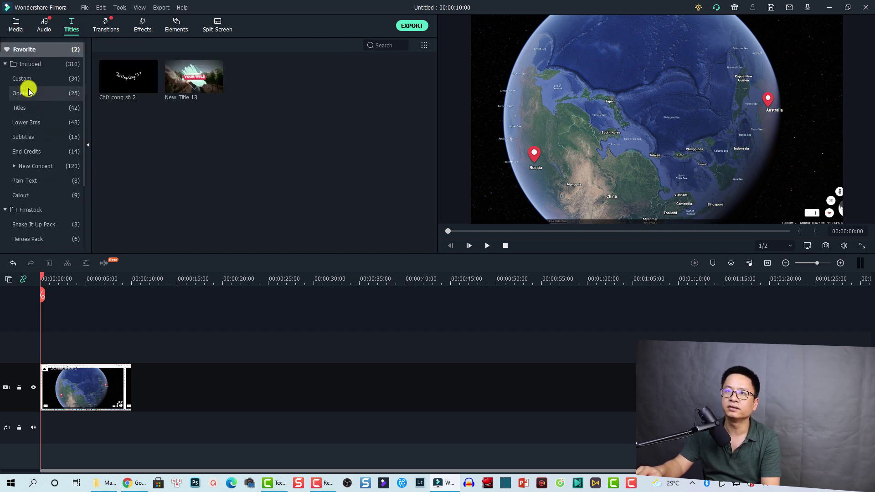
pyautogui.click(24, 108)
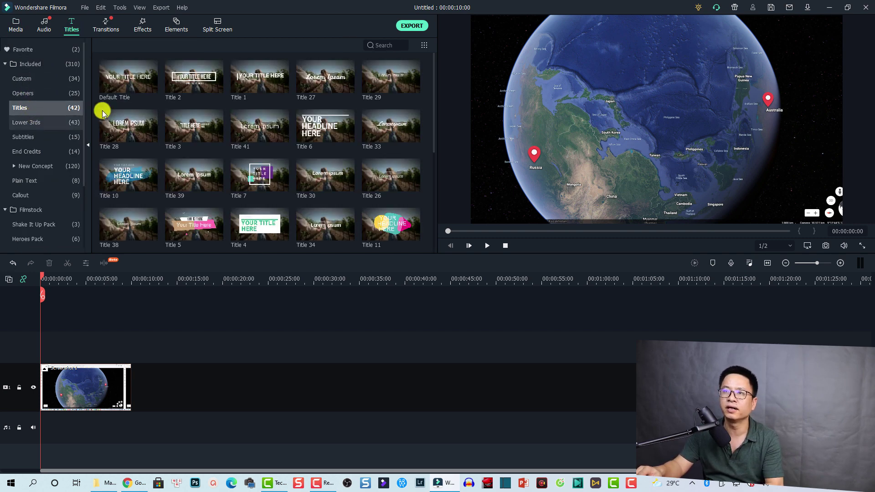
pyautogui.click(123, 88)
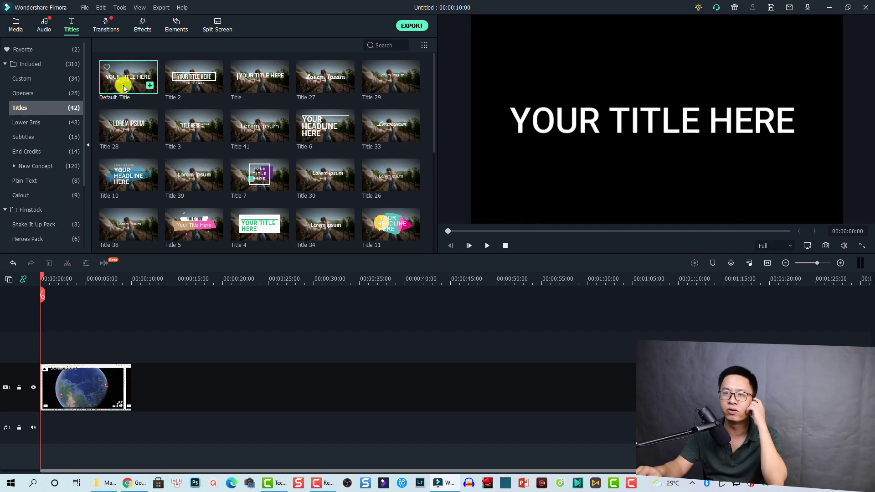
pyautogui.moveTo(123, 90); pyautogui.dragTo(131, 352)
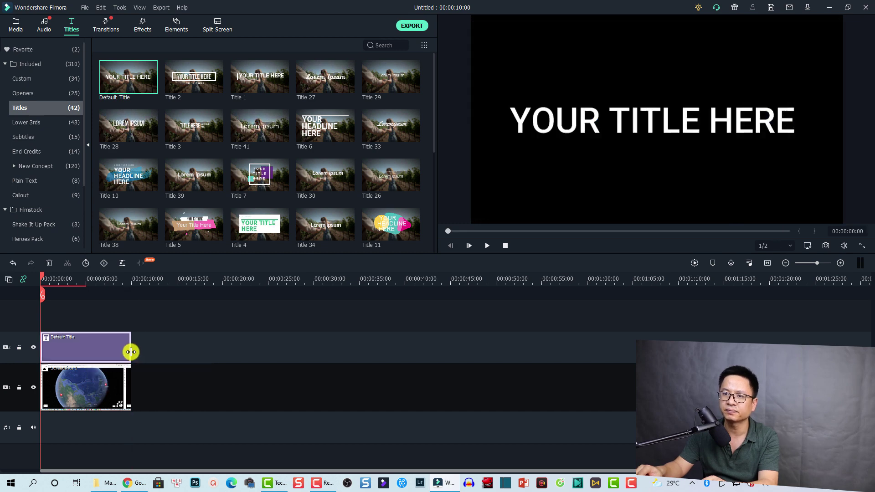
# Replace the default title's text with a row of 22 periods to form a dotted line.
pyautogui.doubleClick(90, 350)
pyautogui.moveTo(214, 88); pyautogui.dragTo(150, 90)
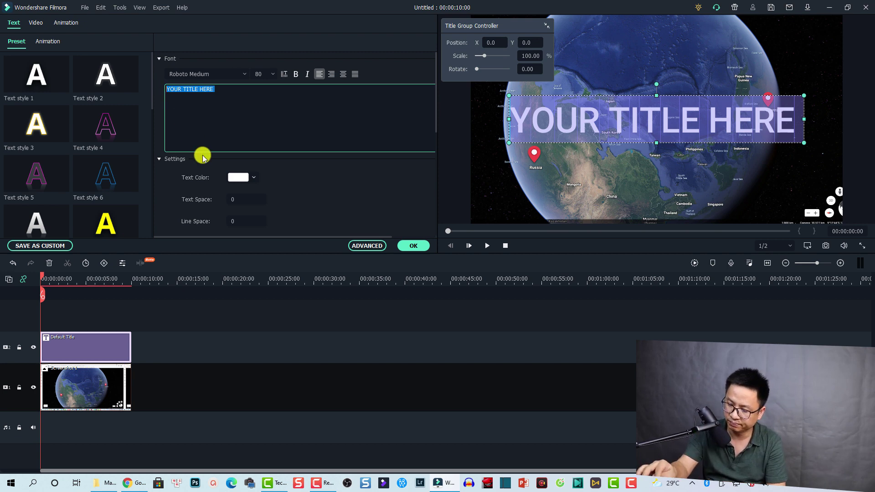
pyautogui.press('BackSpace')
pyautogui.write('.')
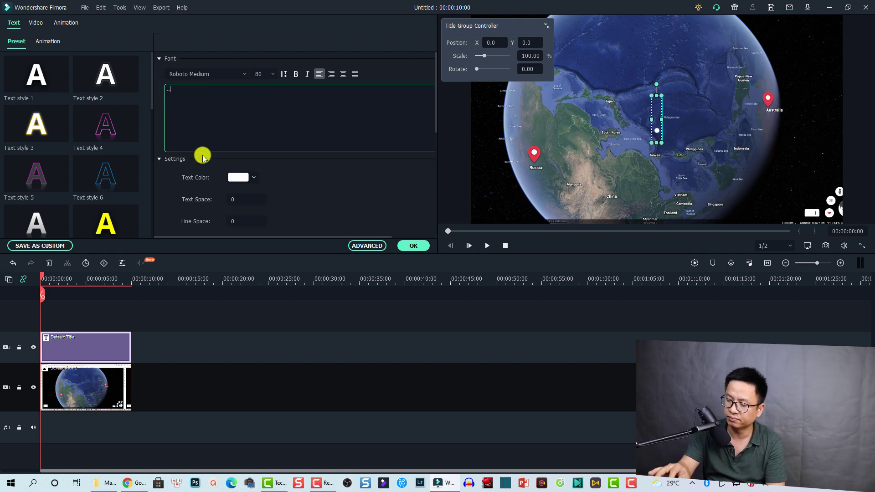
pyautogui.write('...........')
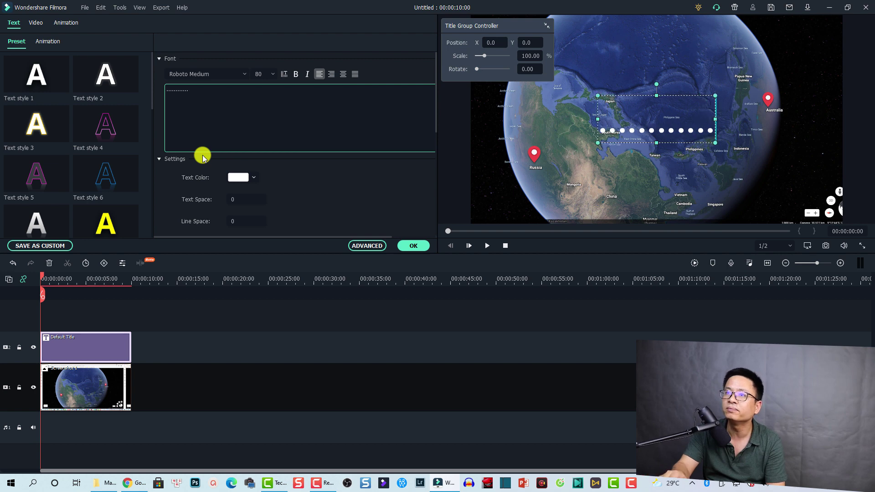
pyautogui.write('..........')
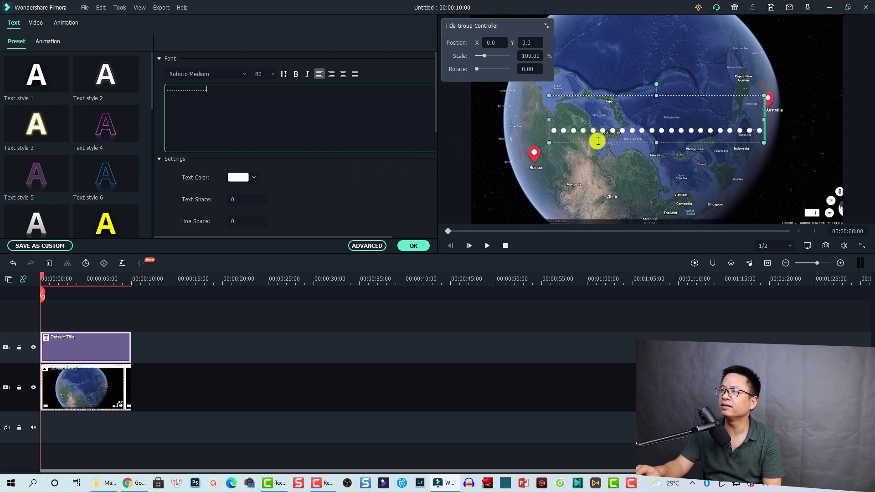
# Change the dotted line's text color to red using a basic color from the extended color picker.
pyautogui.click(250, 179)
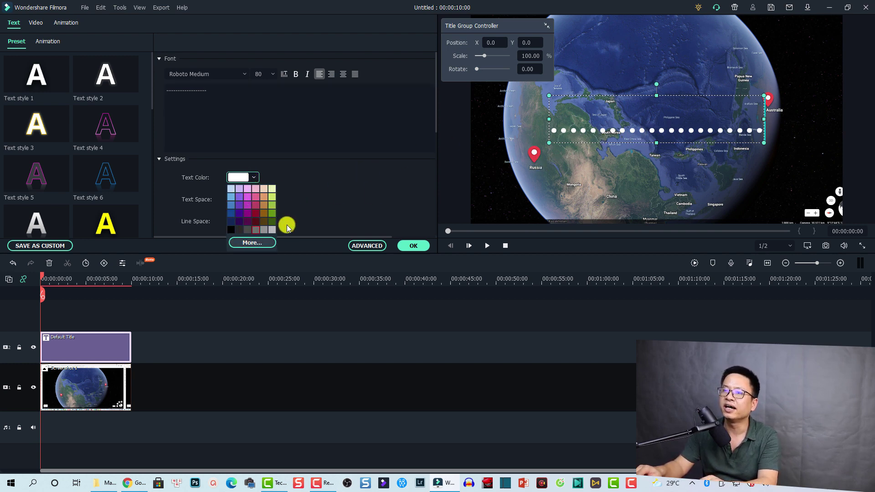
pyautogui.click(252, 242)
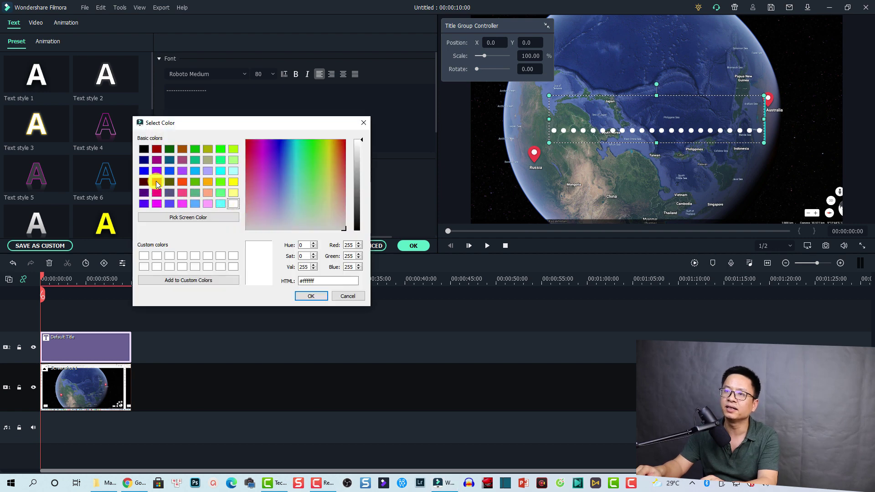
pyautogui.click(156, 182)
pyautogui.press('Return')
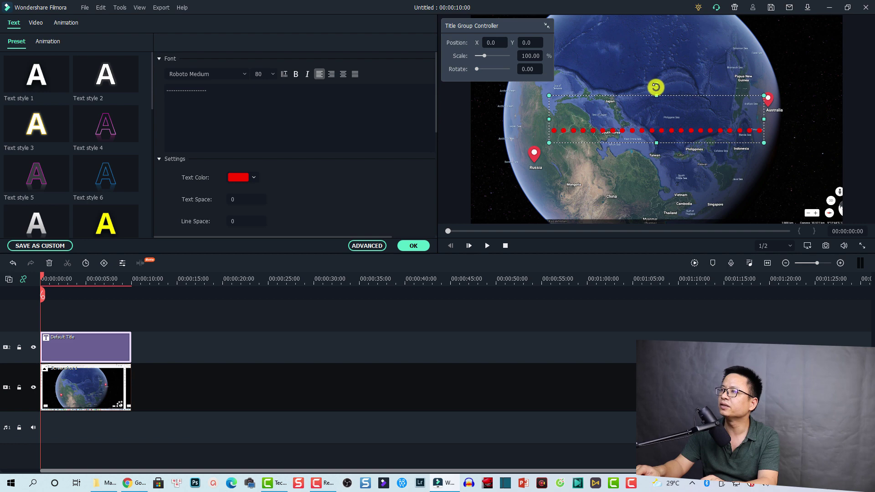
# Tilt the dotted line upward toward Australia, add one more period, and position it between the Russia and Australia pins.
pyautogui.moveTo(654, 87); pyautogui.dragTo(648, 88)
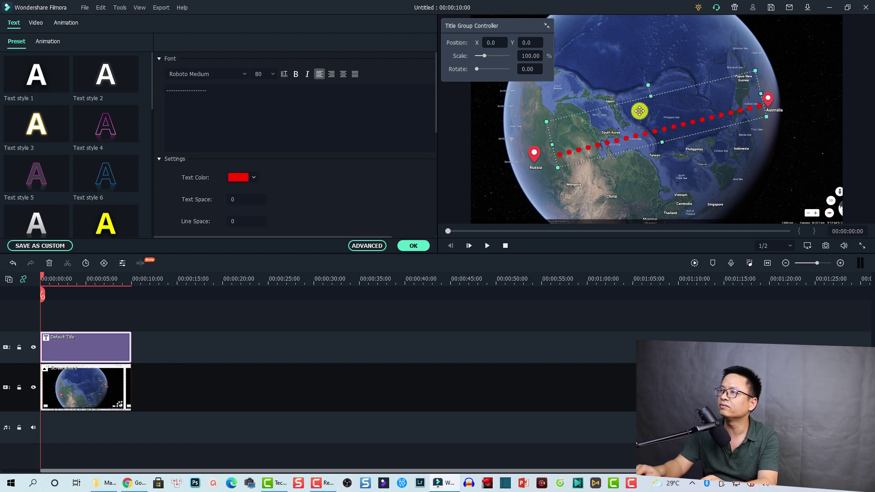
pyautogui.moveTo(604, 145); pyautogui.dragTo(588, 142)
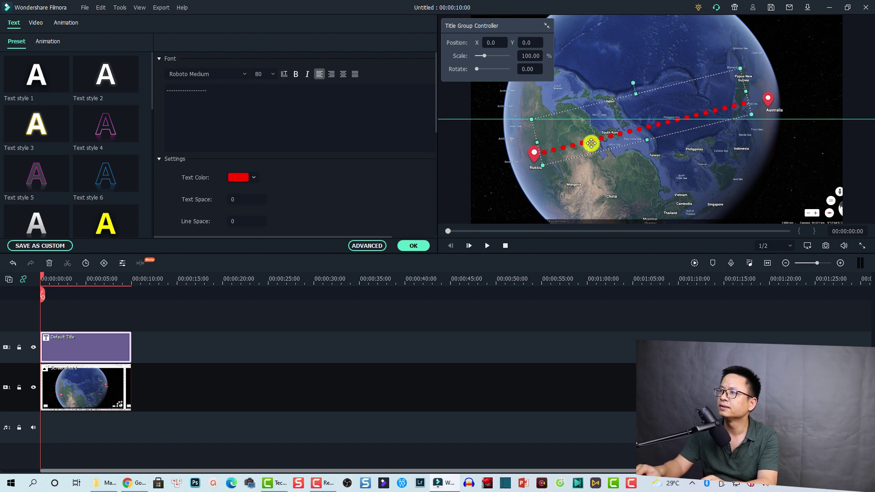
pyautogui.click(297, 110)
pyautogui.write('..')
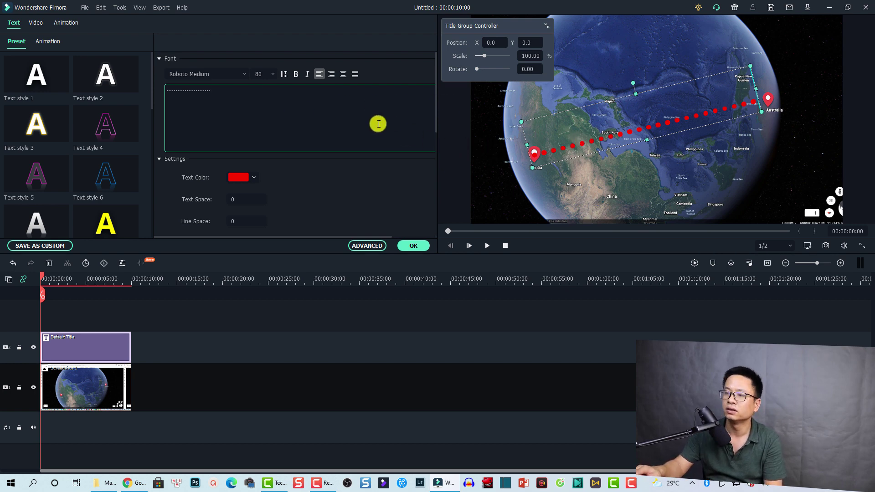
pyautogui.press('BackSpace')
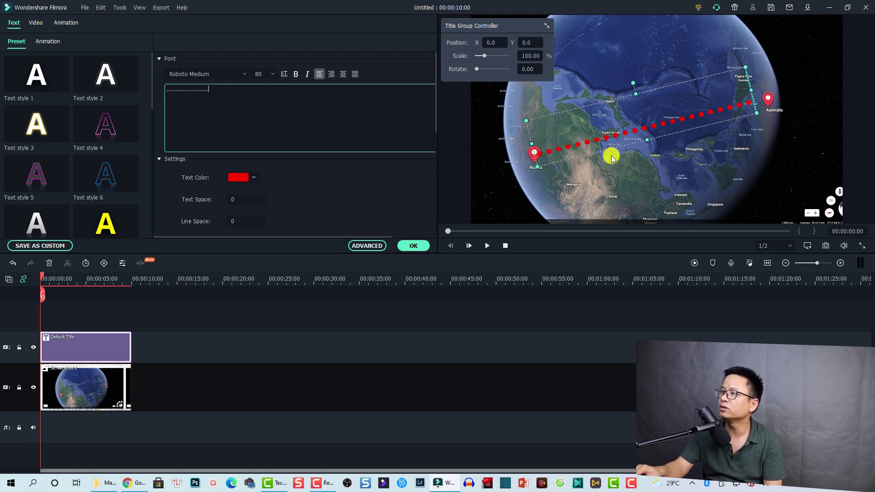
pyautogui.moveTo(613, 137); pyautogui.dragTo(619, 135)
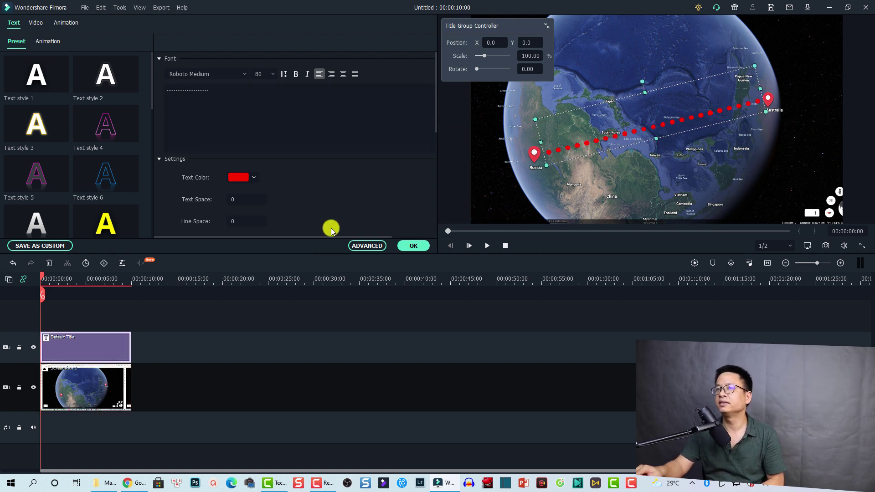
# Apply the Type Writer animation to the dotted line title and play it back from the start of the timeline.
pyautogui.click(50, 42)
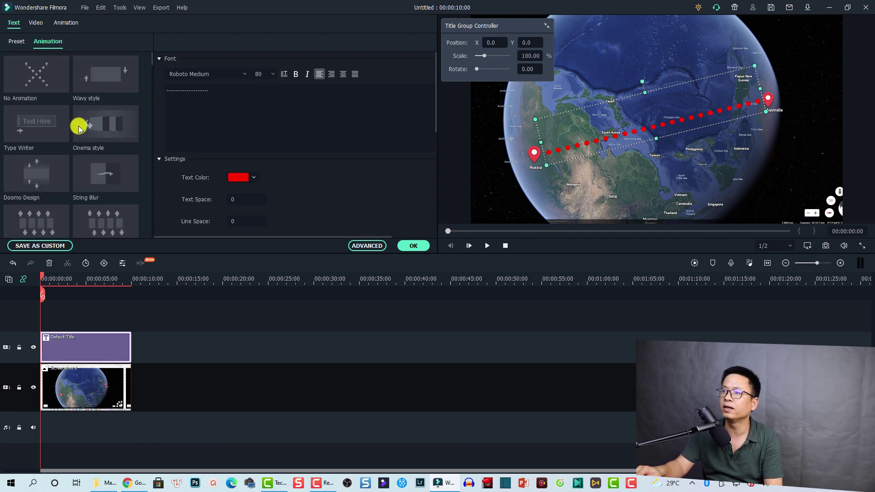
pyautogui.doubleClick(25, 131)
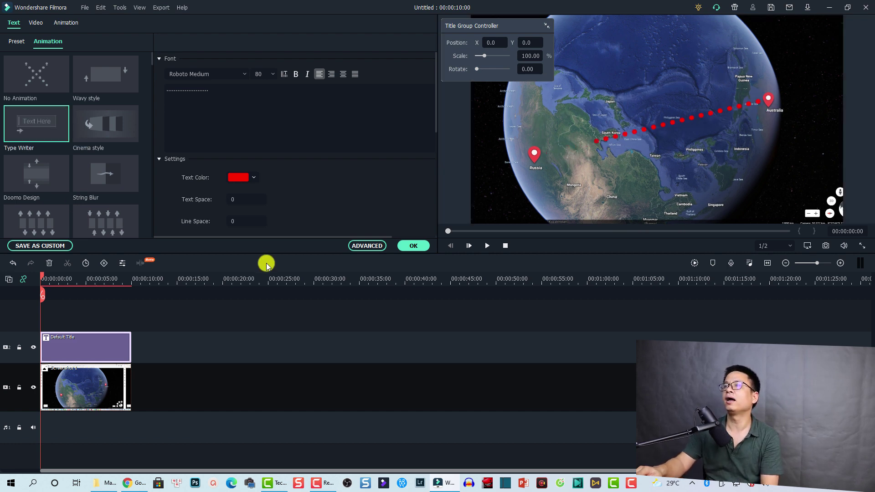
pyautogui.click(416, 249)
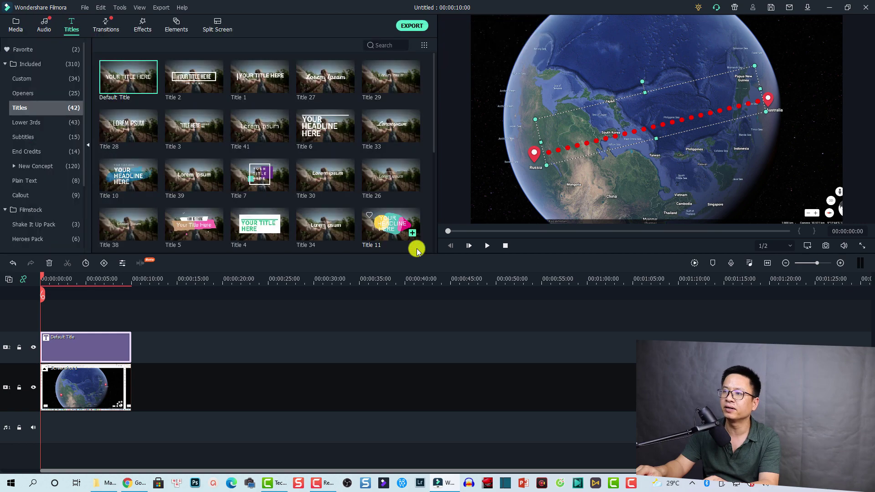
pyautogui.click(41, 279)
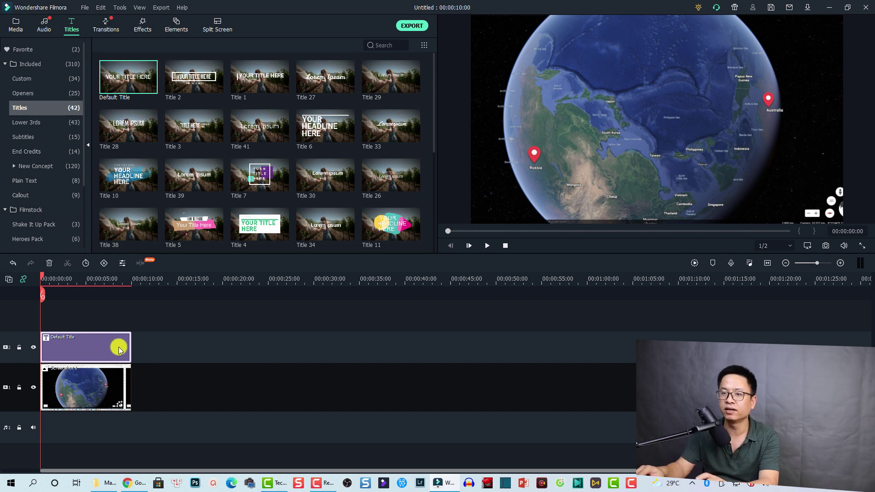
pyautogui.press('space')
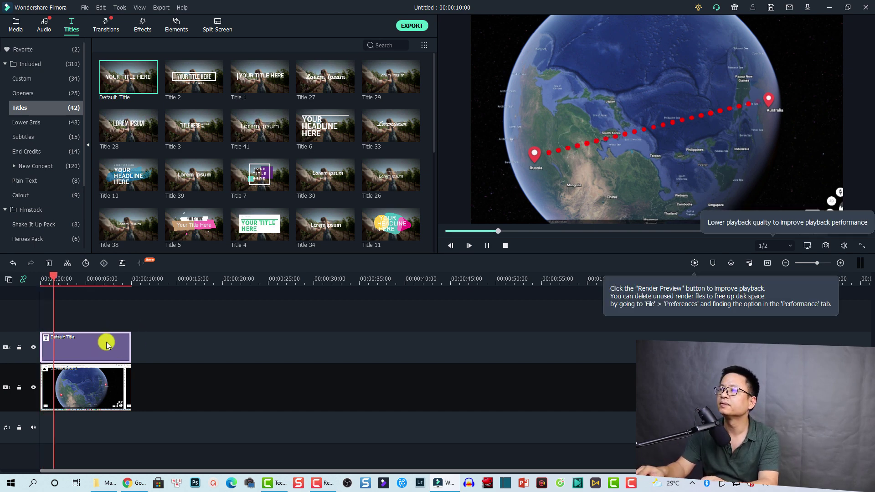
pyautogui.press('space')
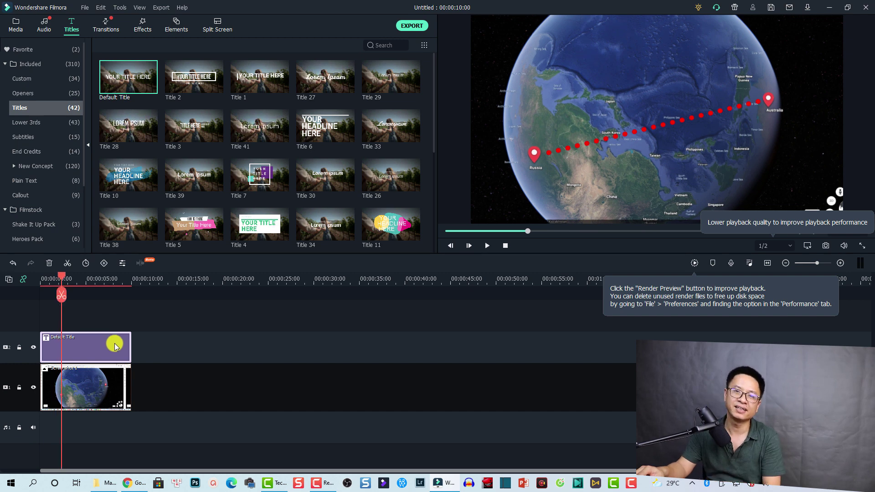
# Use Advanced Edit on the dotted line title to stretch its opening text animation to end at about 00:00:06:12, and accept the change.
pyautogui.rightClick(91, 349)
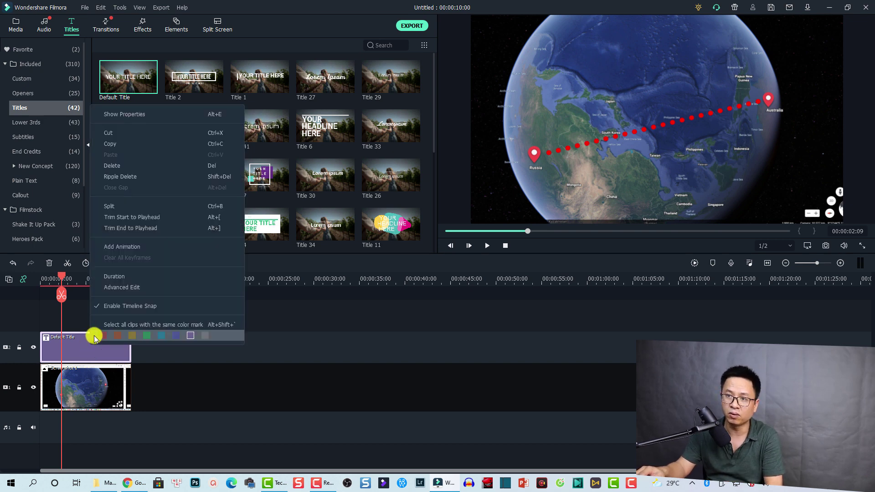
pyautogui.click(120, 287)
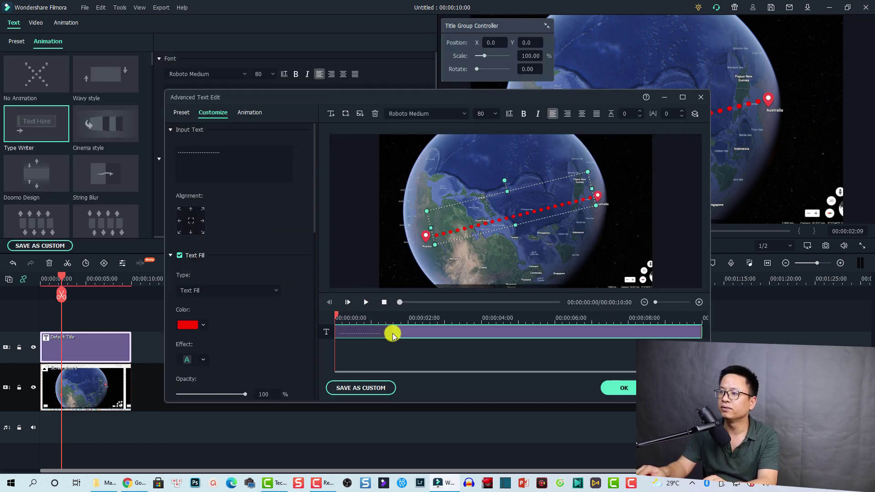
pyautogui.moveTo(390, 333); pyautogui.dragTo(592, 333)
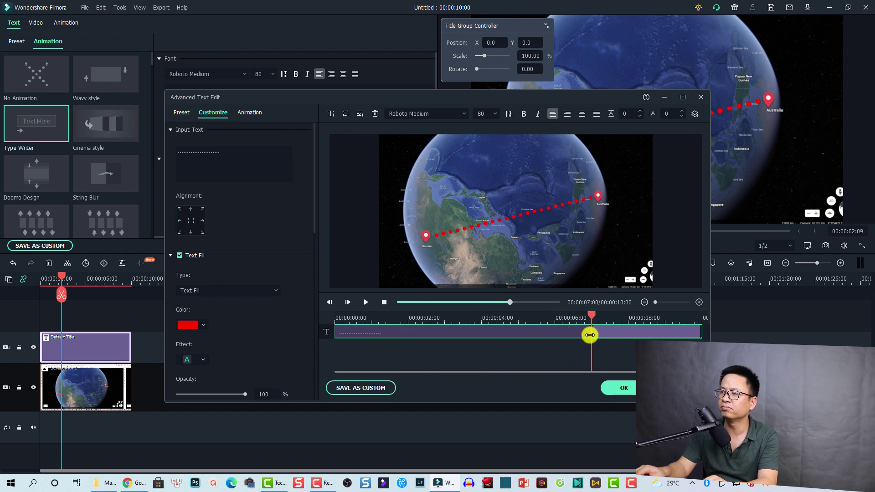
pyautogui.click(338, 319)
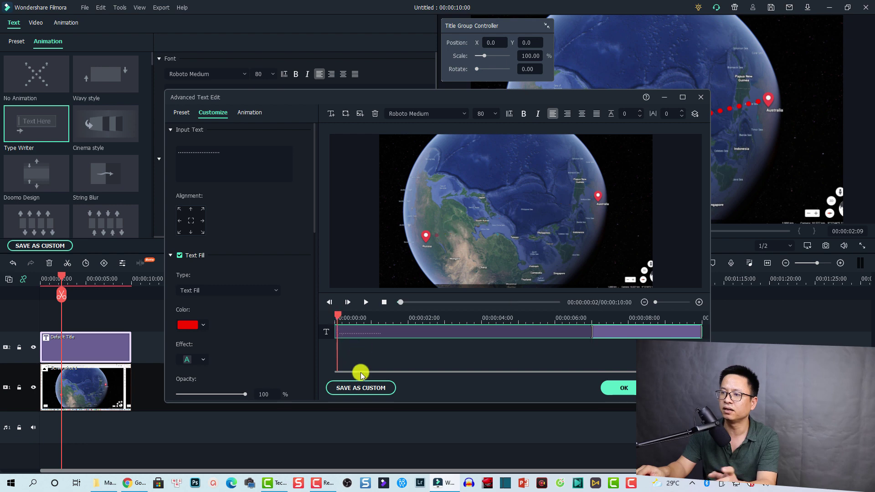
pyautogui.press('space')
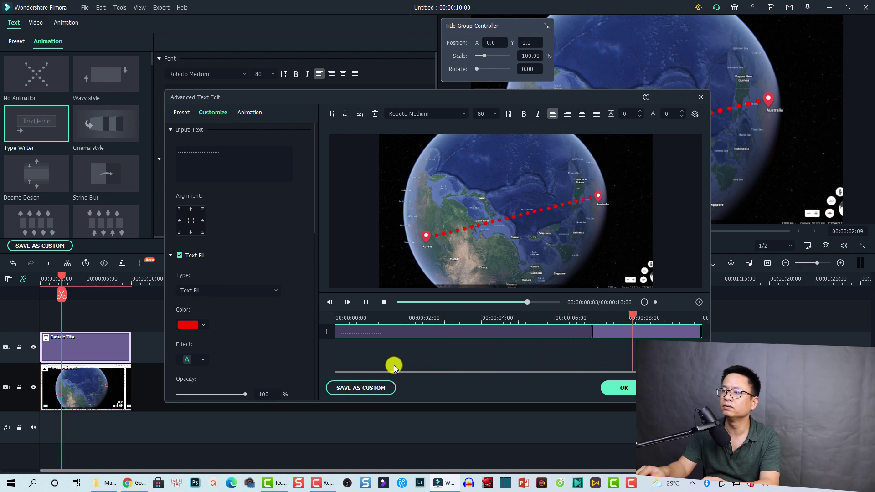
pyautogui.press('space')
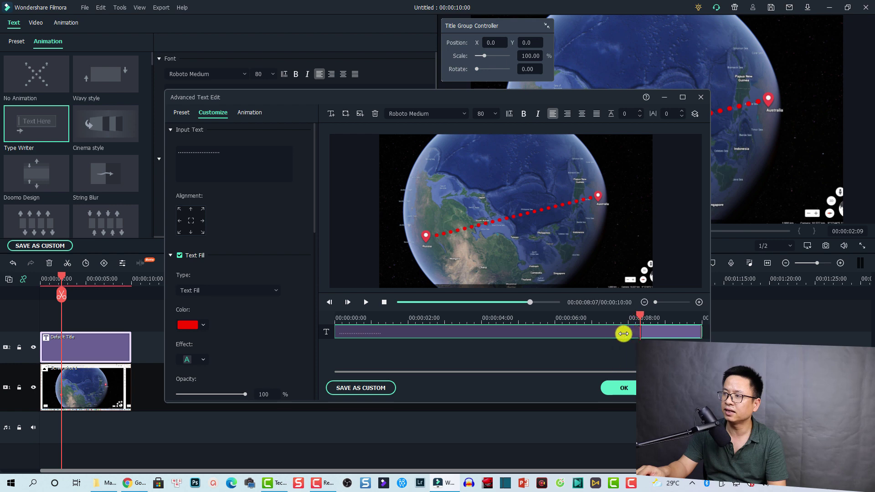
pyautogui.click(646, 332)
pyautogui.moveTo(646, 332); pyautogui.dragTo(572, 336)
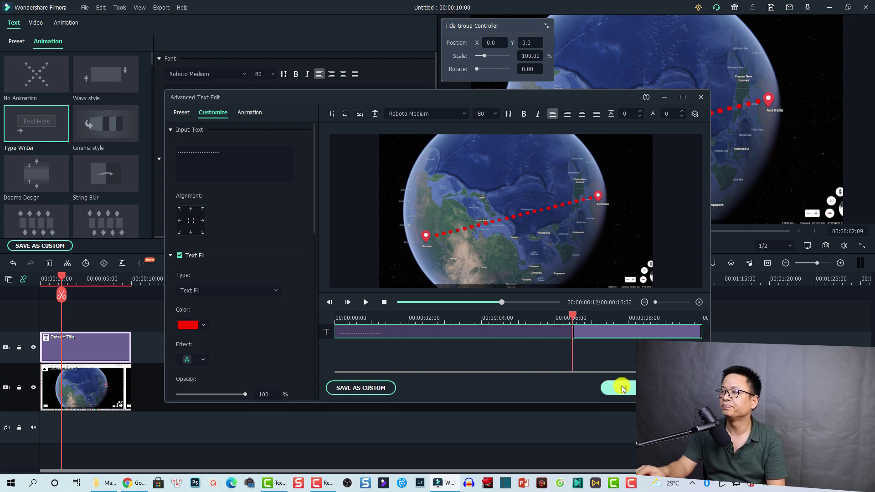
pyautogui.click(611, 392)
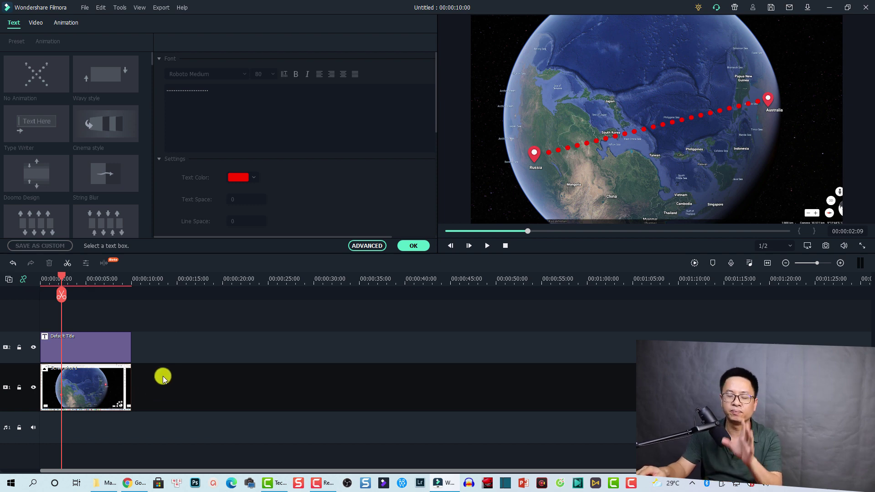
pyautogui.click(413, 245)
# Group the Screenshot 1 clip with the dotted line title above it.
pyautogui.click(88, 398)
pyautogui.rightClick(89, 398)
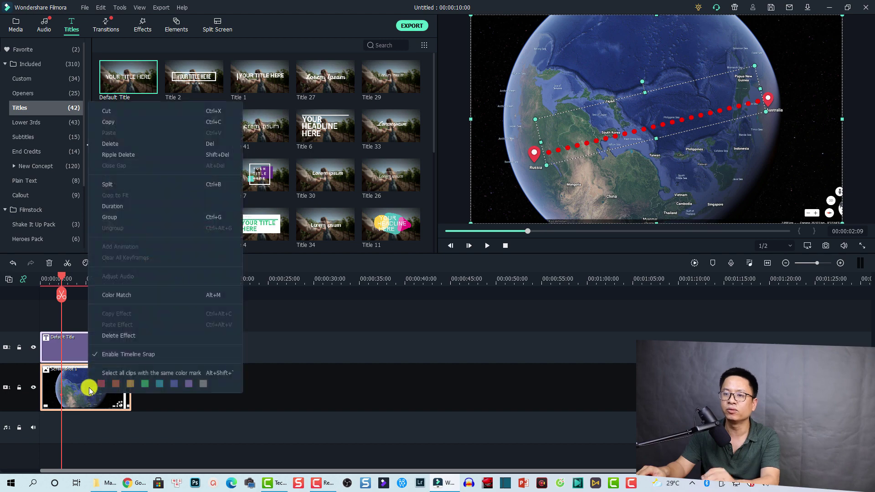
pyautogui.click(111, 217)
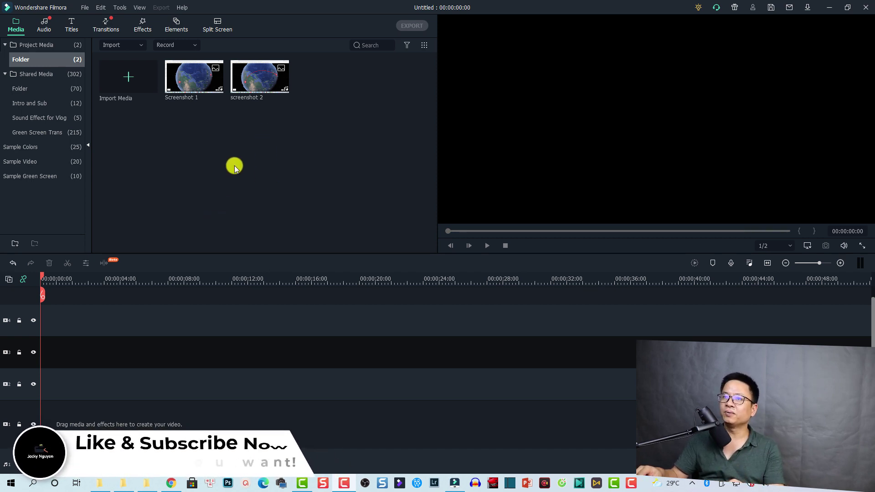
# In the empty project, place Screenshot 1 and screenshot 2 back to back on video track 2 from the timeline start.
pyautogui.moveTo(205, 89)
pyautogui.moveTo(191, 91); pyautogui.dragTo(42, 382)
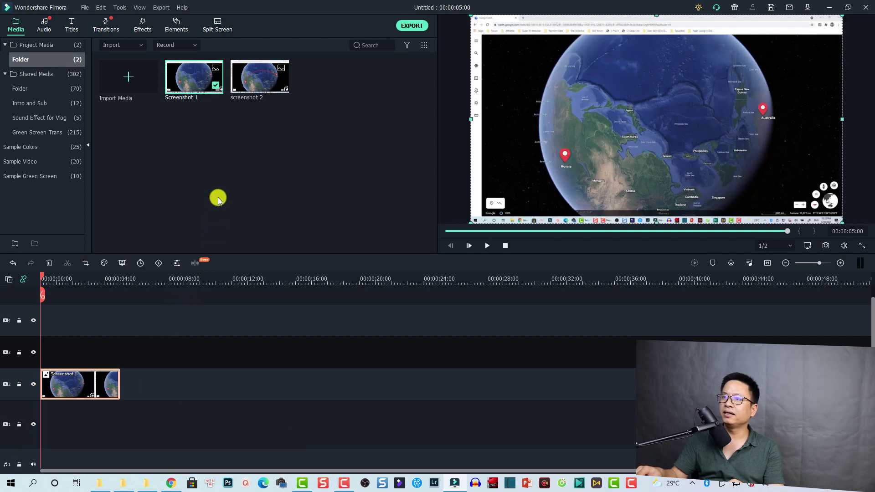
pyautogui.moveTo(252, 86); pyautogui.dragTo(119, 393)
pyautogui.click(142, 417)
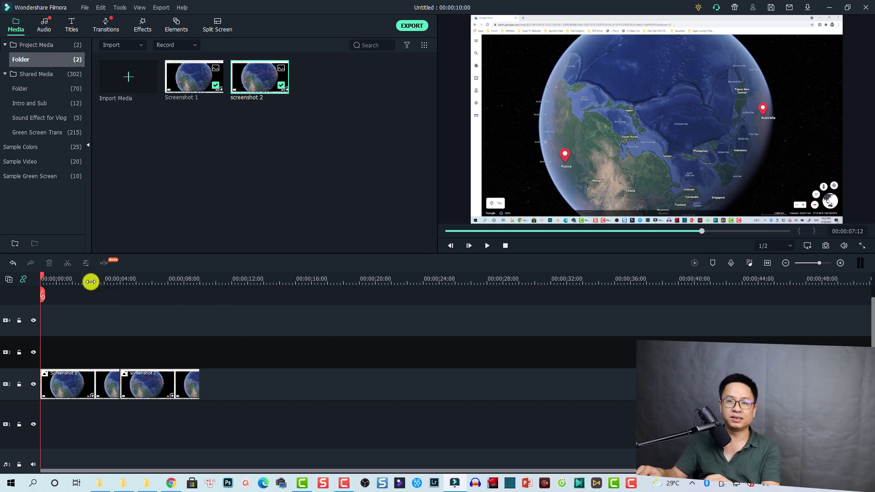
pyautogui.click(768, 262)
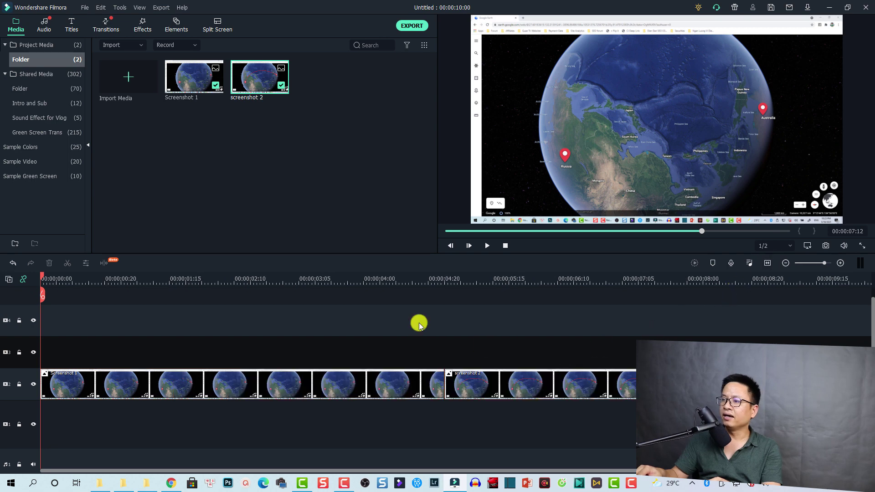
# Add the Erase Slide transition from the Slideshow category between Screenshot 1 and screenshot 2, extending it across both clips.
pyautogui.click(409, 282)
pyautogui.moveTo(475, 352); pyautogui.dragTo(426, 392)
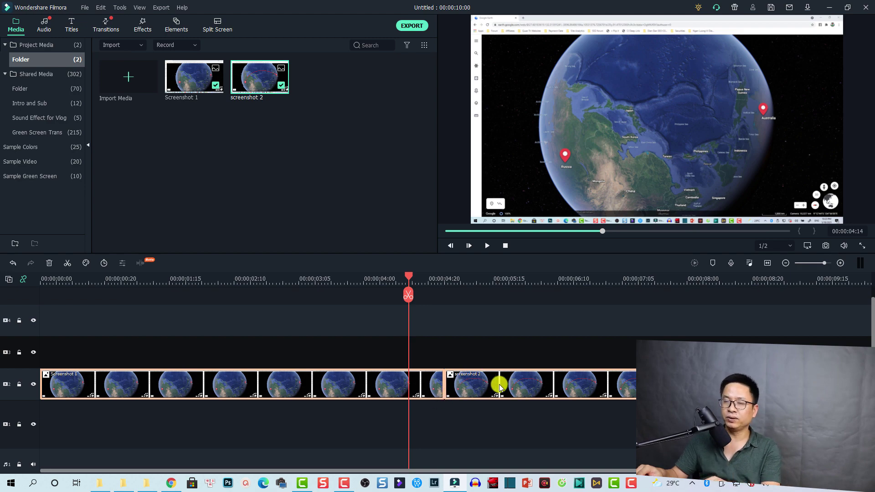
pyautogui.click(417, 351)
pyautogui.click(110, 25)
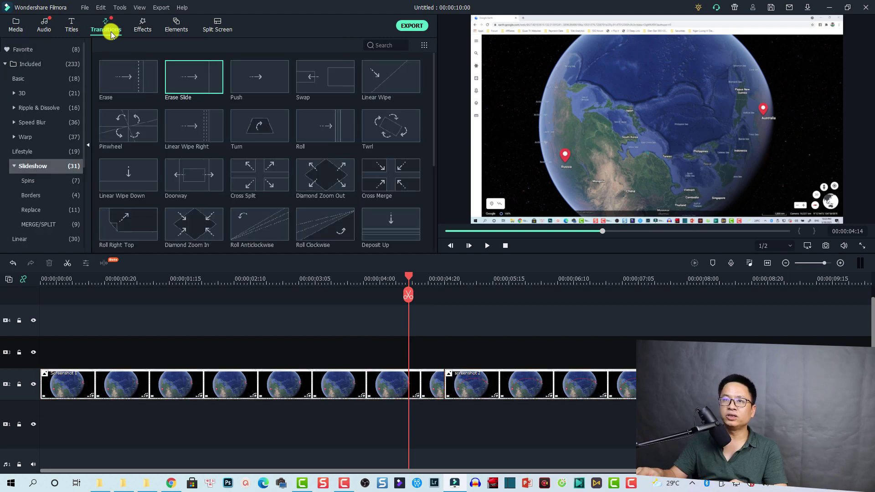
pyautogui.click(28, 65)
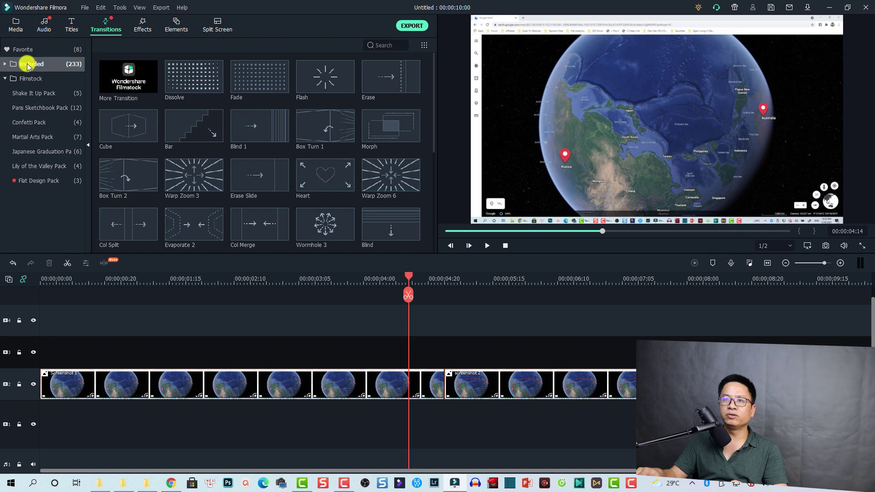
pyautogui.click(28, 65)
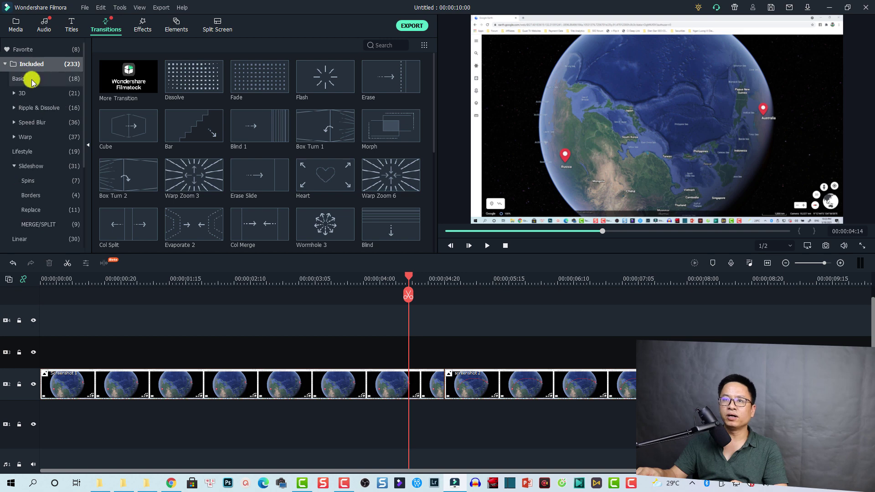
pyautogui.click(31, 168)
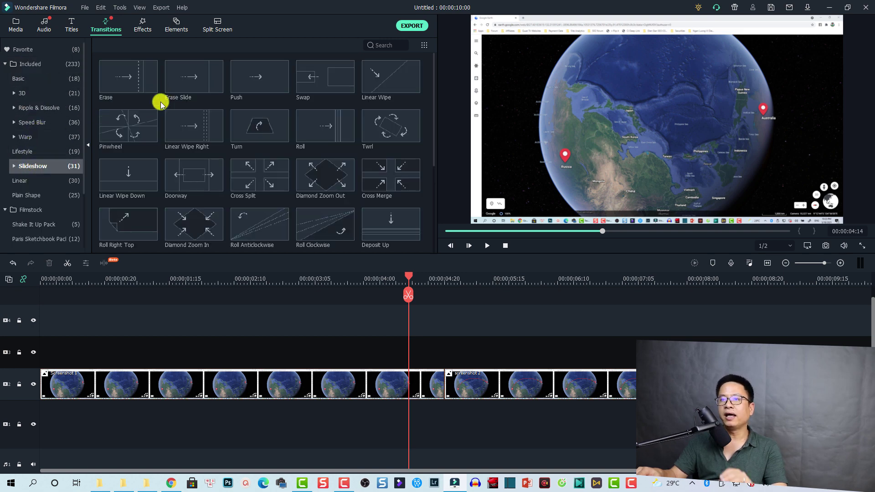
pyautogui.click(180, 89)
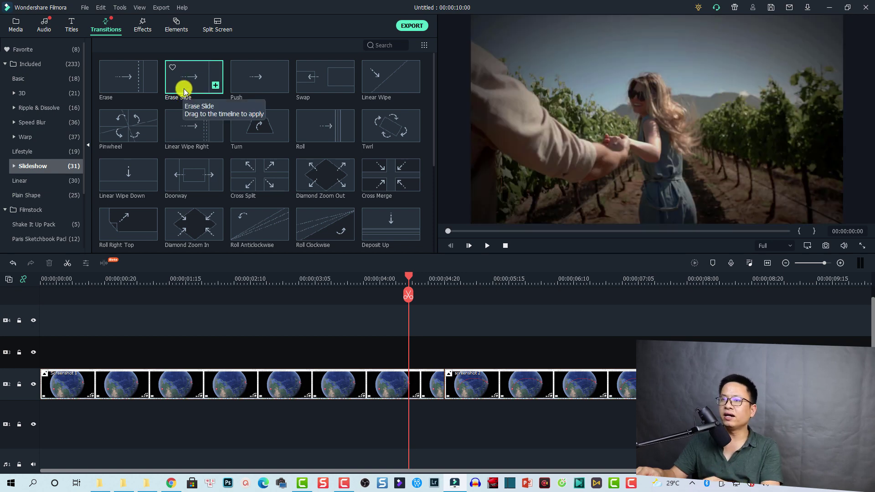
pyautogui.moveTo(184, 91)
pyautogui.mouseDown()
pyautogui.moveTo(197, 120)
pyautogui.moveTo(360, 304)
pyautogui.moveTo(440, 361)
pyautogui.moveTo(459, 385)
pyautogui.moveTo(435, 386)
pyautogui.mouseUp()
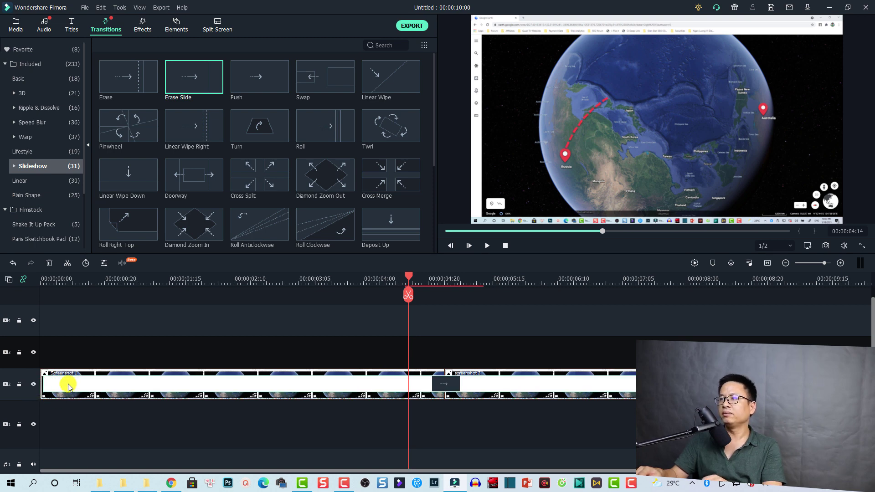
# Play the Erase Slide transition from the start and scrub through it to check how the red route is drawn.
pyautogui.click(50, 287)
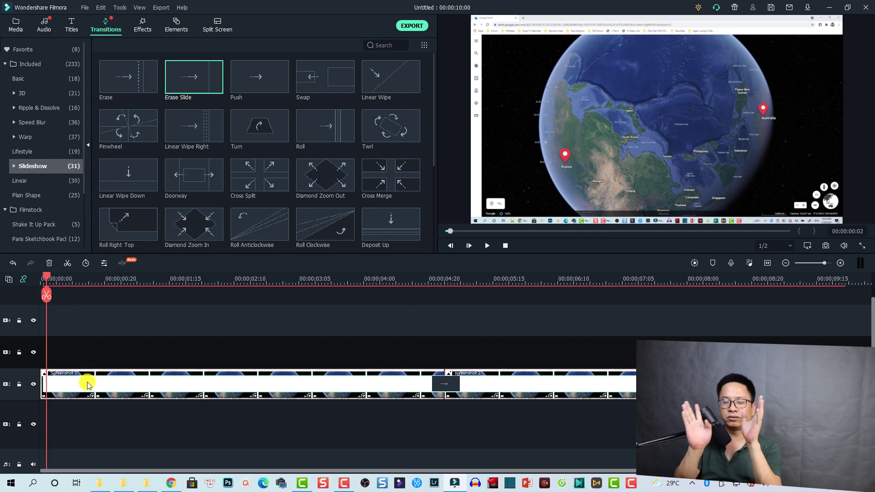
pyautogui.press('space')
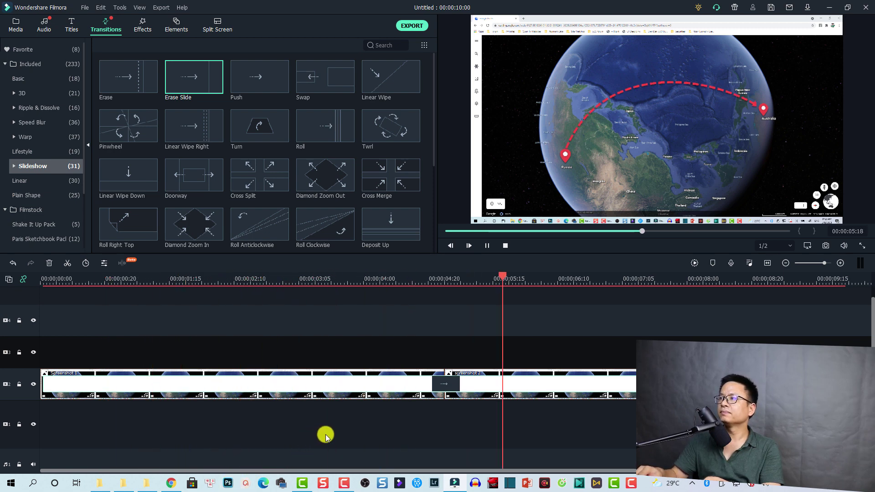
pyautogui.press('space')
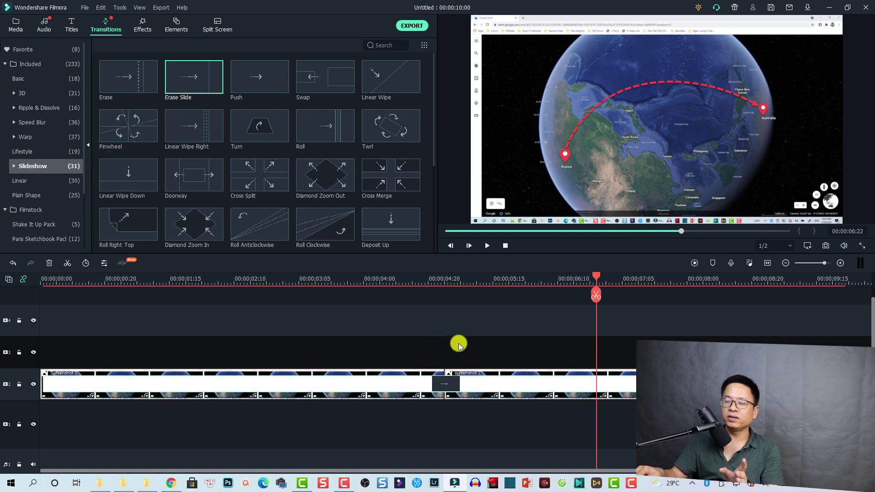
pyautogui.click(215, 279)
pyautogui.moveTo(215, 279); pyautogui.dragTo(346, 337)
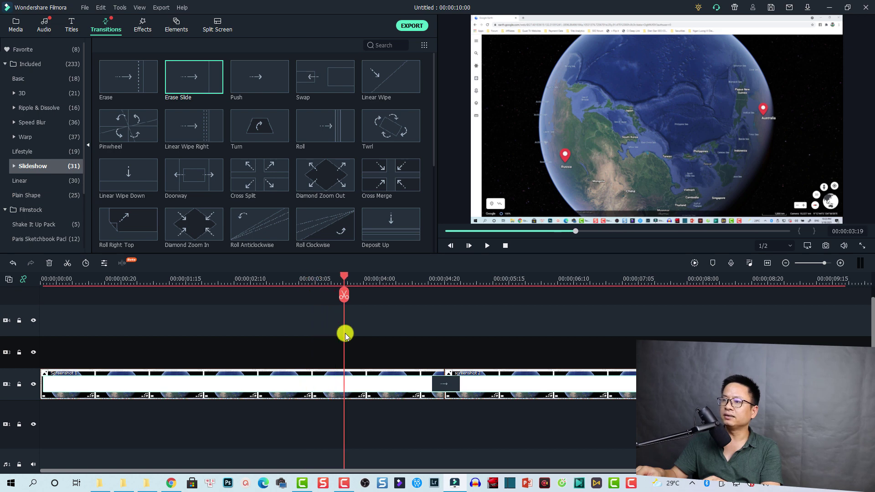
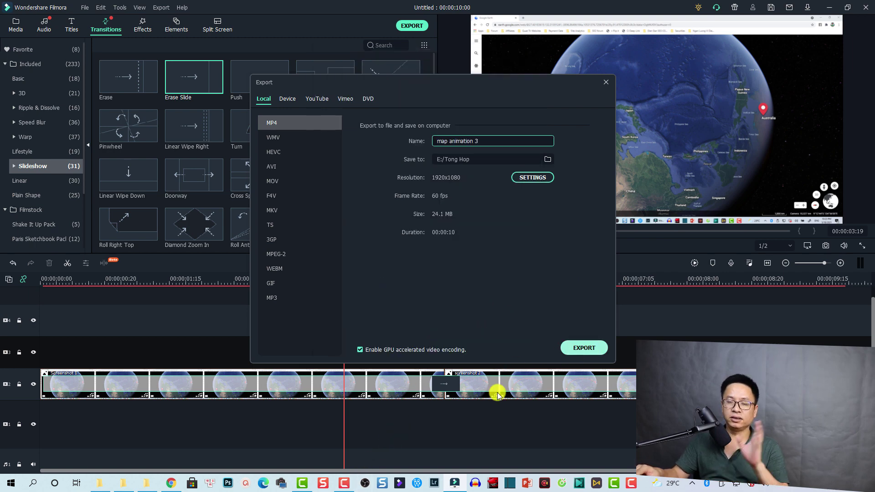
# Export the animation to E:/Tong Hop as an MP4 named "map animation 3" and close the finished export.
pyautogui.press('Escape')
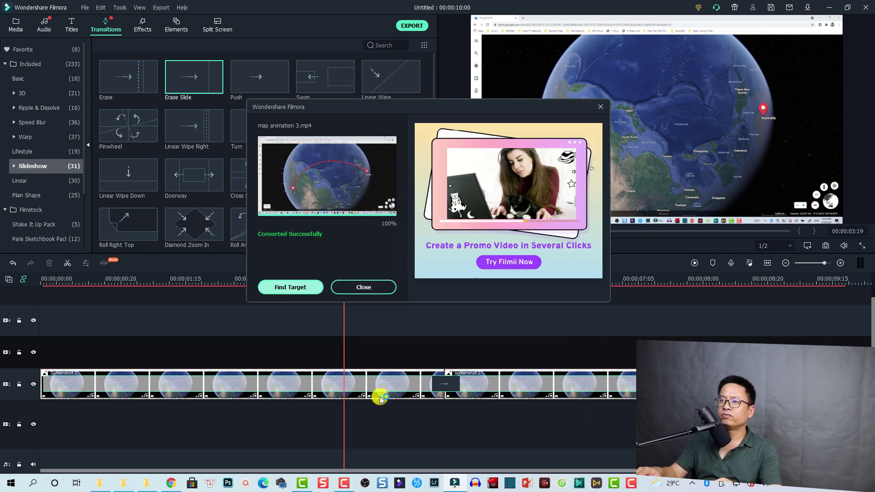
pyautogui.press('Escape')
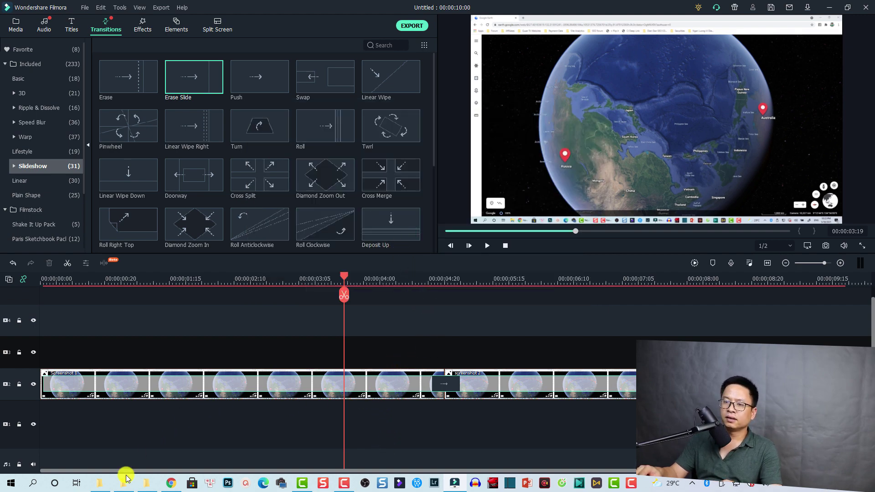
# Import map animation 3.mp4 from the E:/Tong Hop folder into the project media.
pyautogui.click(146, 483)
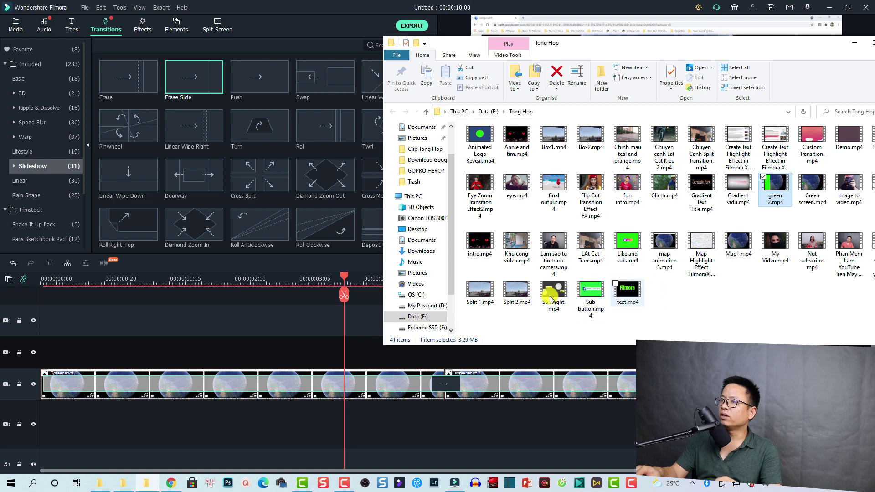
pyautogui.click(16, 24)
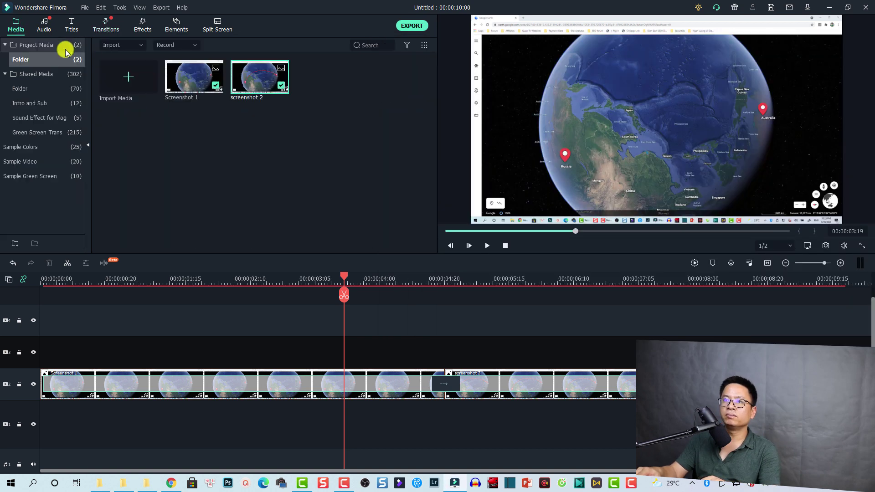
pyautogui.click(146, 483)
pyautogui.click(723, 306)
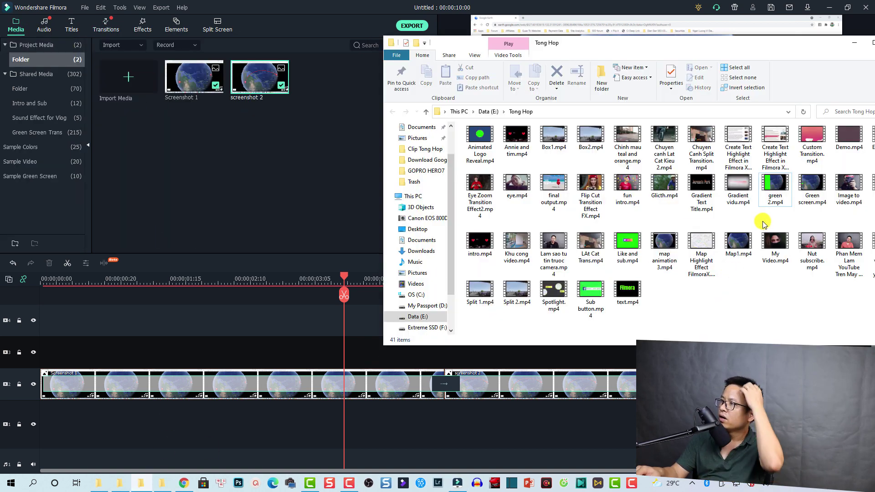
pyautogui.click(745, 248)
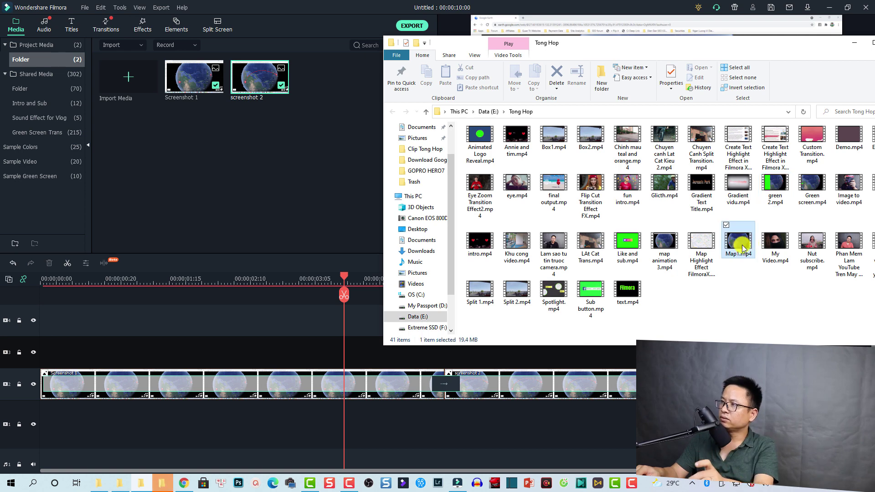
pyautogui.click(666, 248)
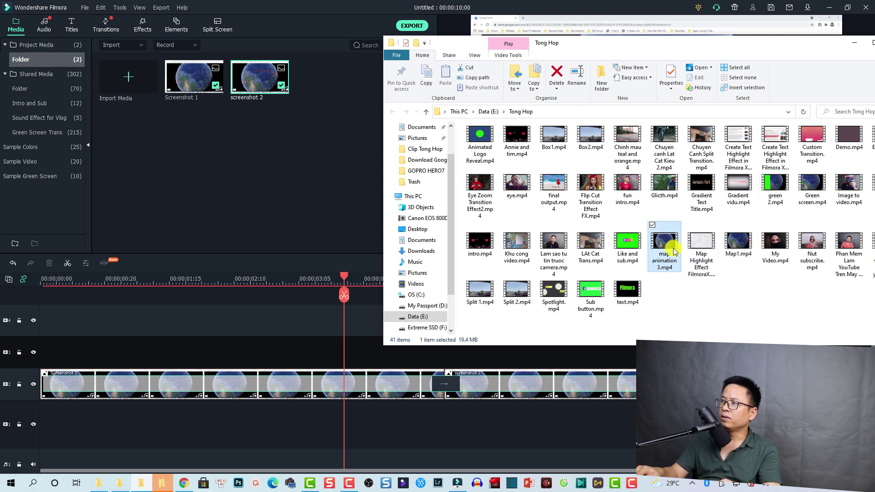
pyautogui.moveTo(666, 248); pyautogui.dragTo(231, 180)
pyautogui.click(230, 179)
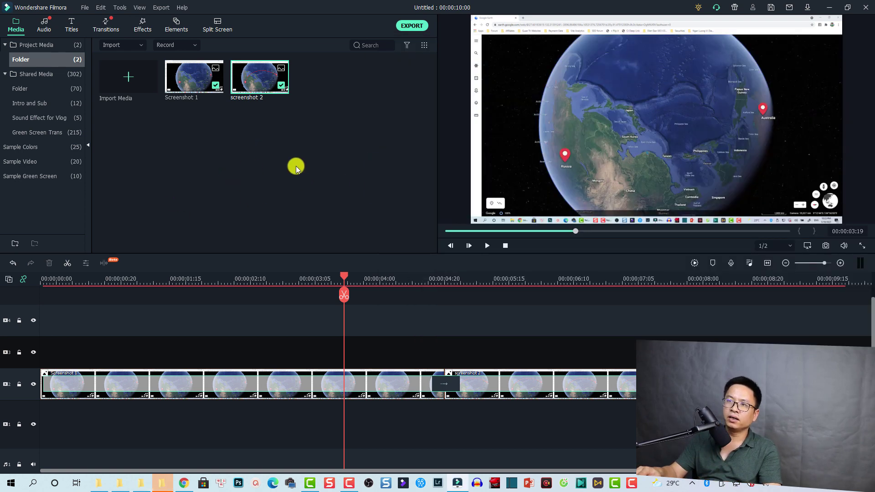
# Clear both screenshot clips from the timeline and place map animation 3 at the start of video track 2, keeping the 1920 x 1080 25fps project settings.
pyautogui.moveTo(502, 347); pyautogui.dragTo(322, 431)
pyautogui.press('Delete')
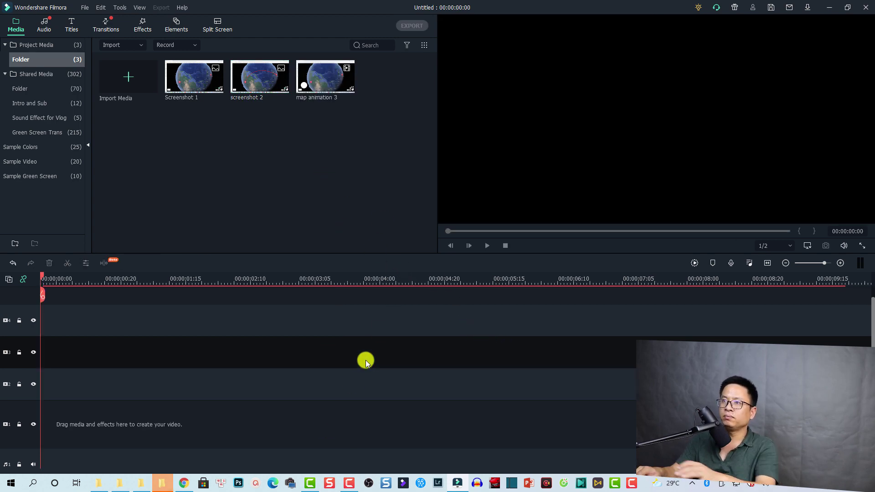
pyautogui.moveTo(320, 95); pyautogui.dragTo(130, 422)
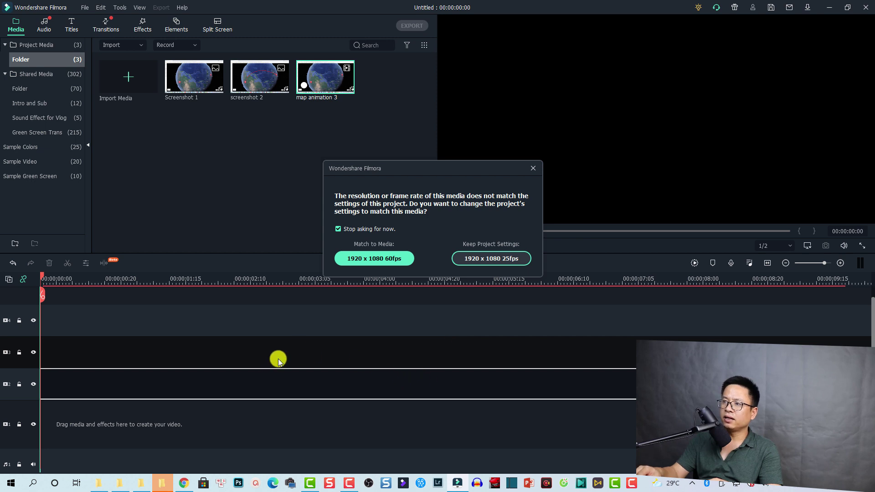
pyautogui.press('Return')
# Play map animation 3 from near its start to check where the red route begins to draw.
pyautogui.click(285, 280)
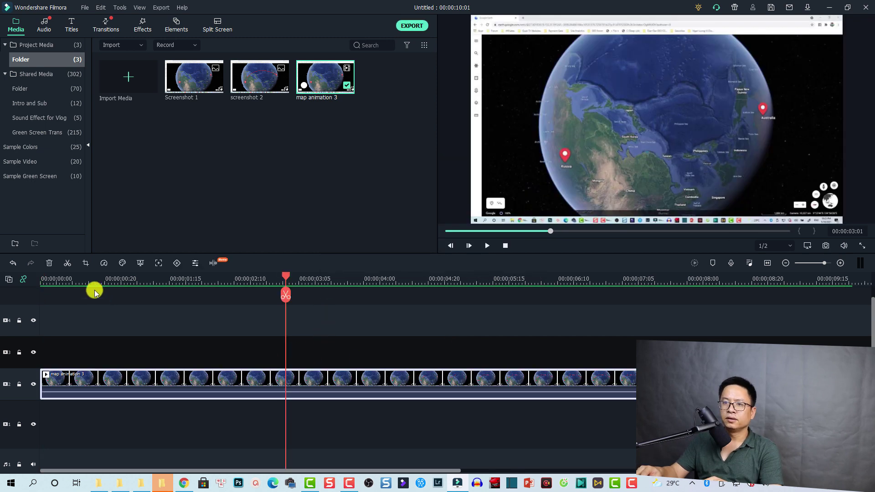
pyautogui.click(60, 281)
pyautogui.press('space')
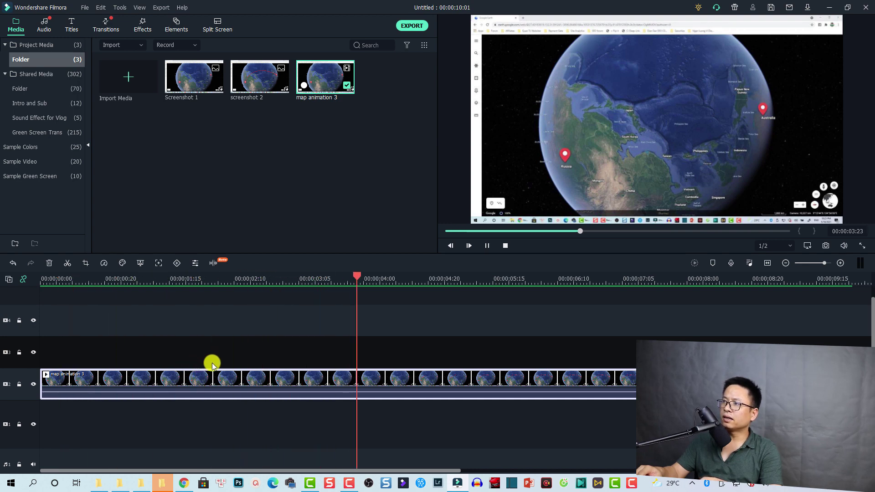
pyautogui.press('space')
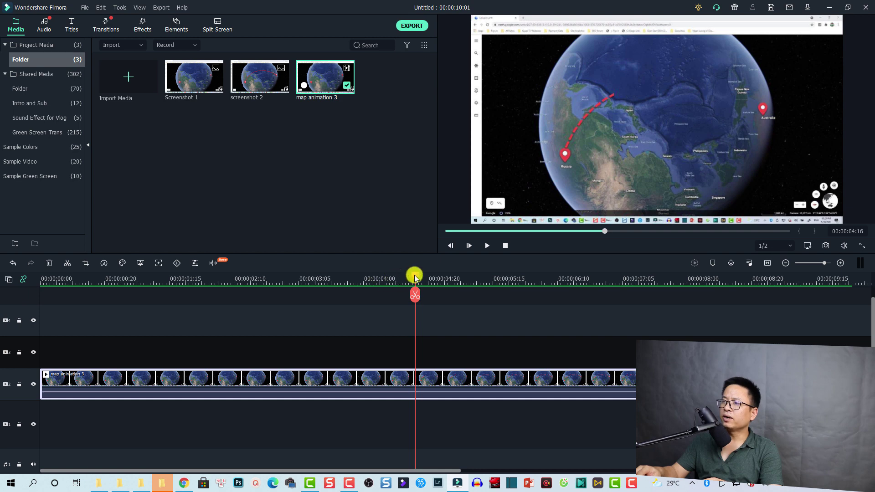
# Split map animation 3 at 00:00:02:24, delete the part before the cut, and move the remaining clip to the timeline start.
pyautogui.moveTo(416, 278); pyautogui.dragTo(279, 301)
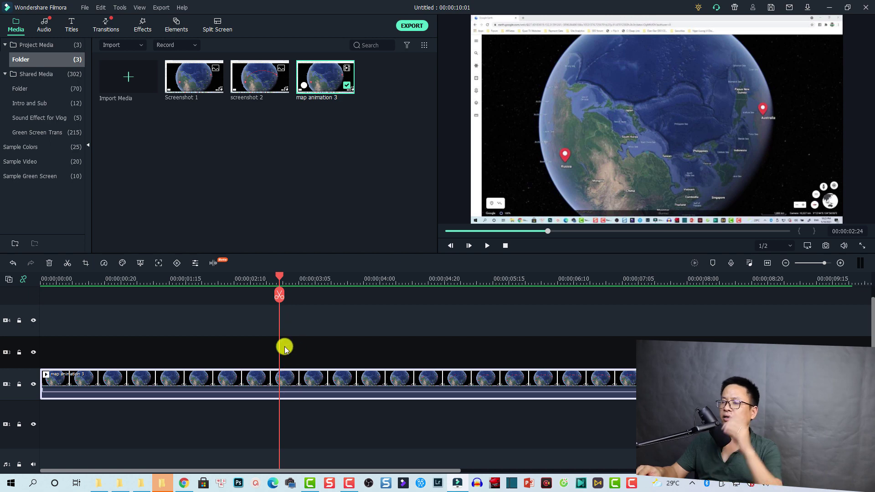
pyautogui.click(276, 297)
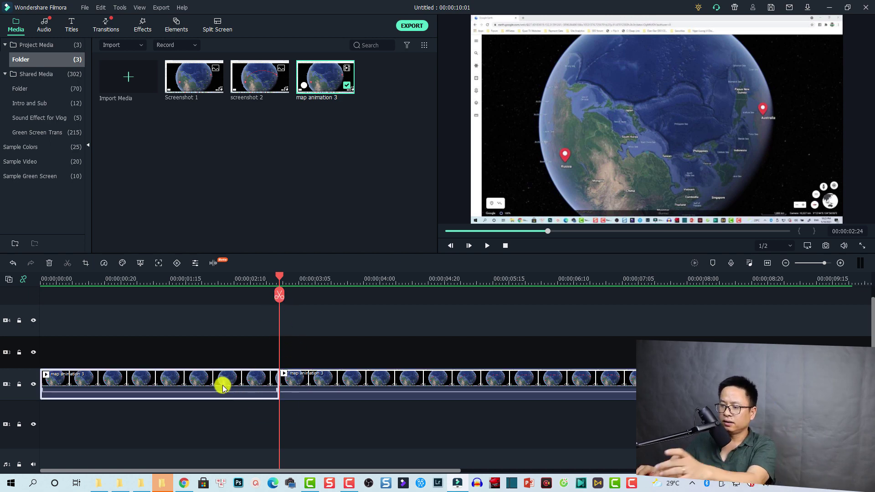
pyautogui.press('Delete')
pyautogui.moveTo(302, 377); pyautogui.dragTo(63, 385)
# Play the trimmed clip, split it at 00:00:03:24 after the route is fully drawn, and delete the part behind the cut.
pyautogui.press('space')
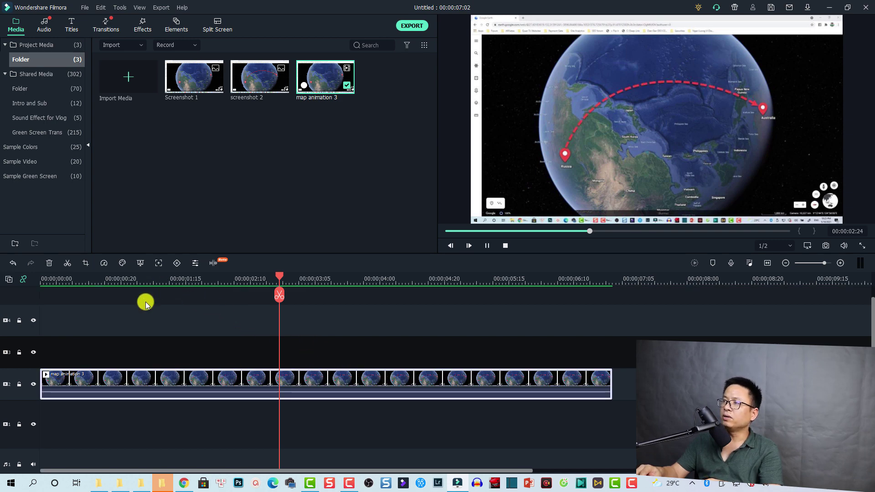
pyautogui.moveTo(141, 282); pyautogui.dragTo(364, 290)
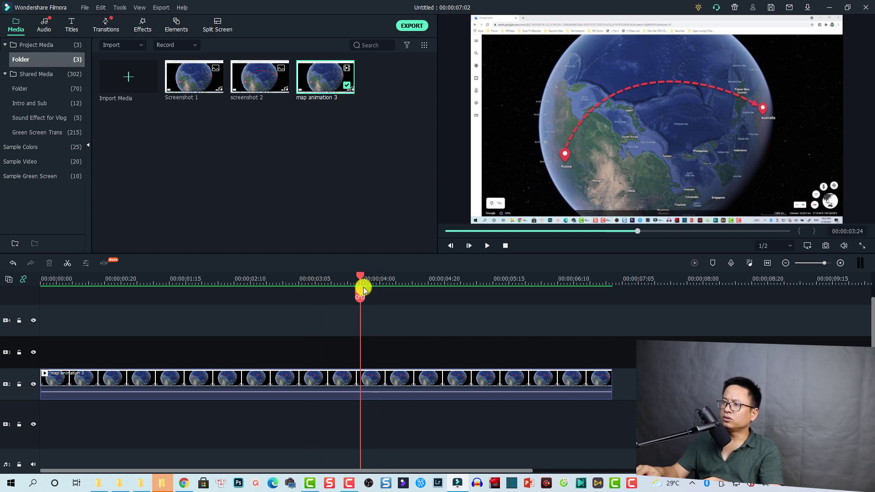
pyautogui.click(376, 377)
pyautogui.click(358, 297)
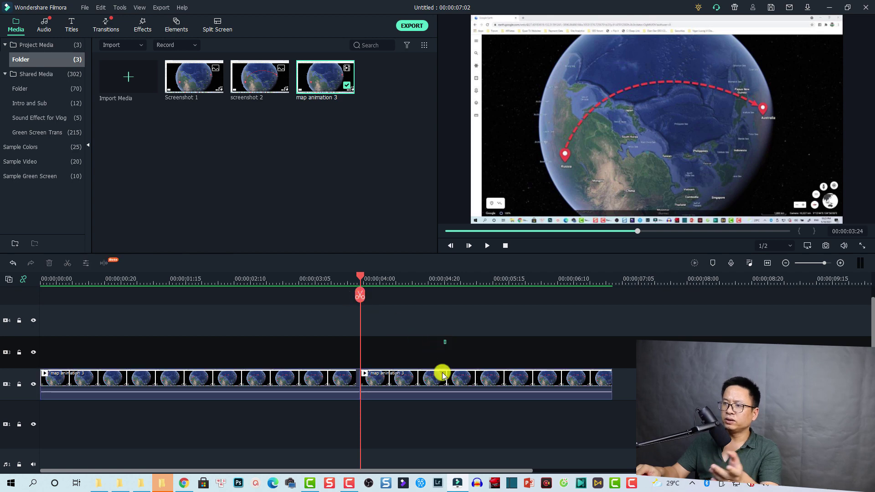
pyautogui.press('Delete')
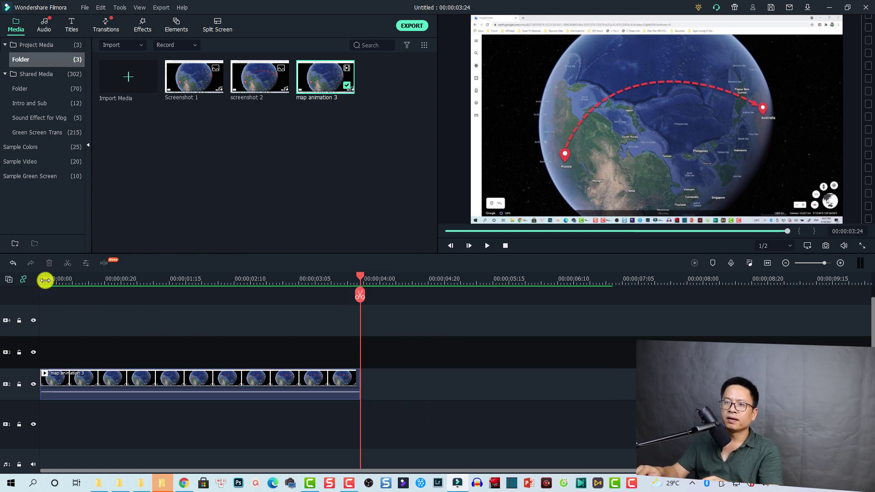
# Crop the map animation 3 clip at a 16:9 ratio to cut away the browser bar and the taskbar around the globe.
pyautogui.click(43, 279)
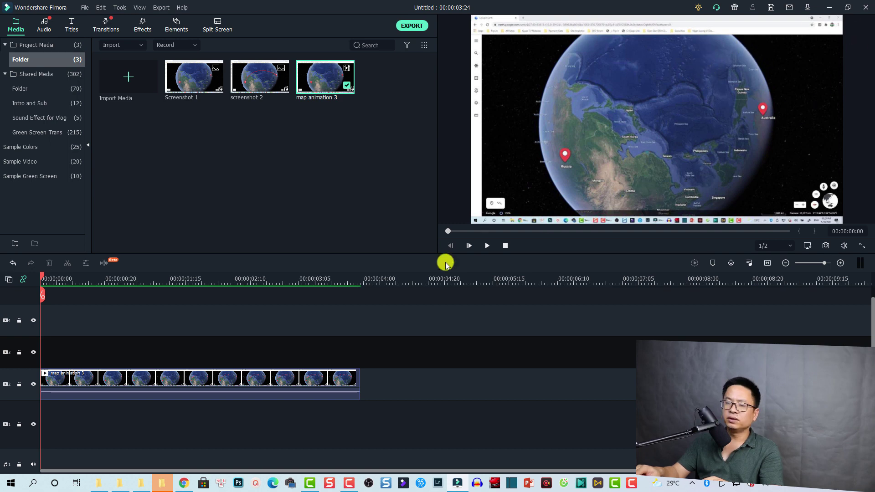
pyautogui.click(82, 381)
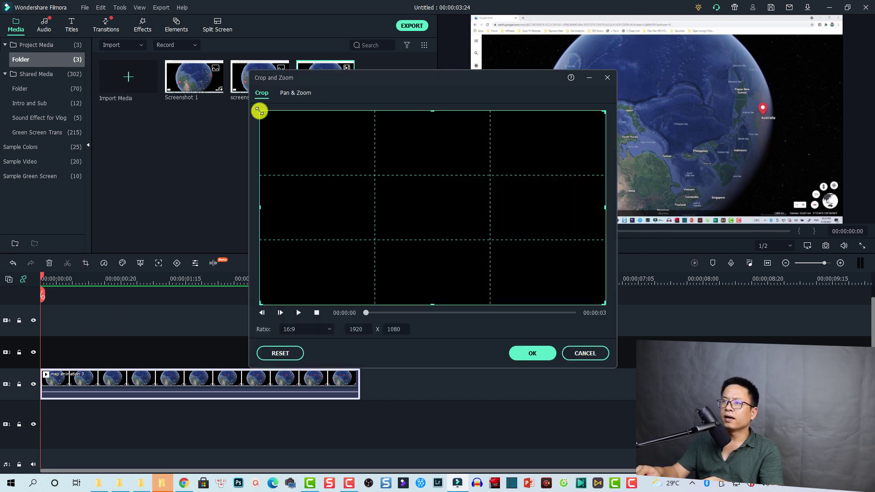
pyautogui.moveTo(259, 110); pyautogui.dragTo(295, 137)
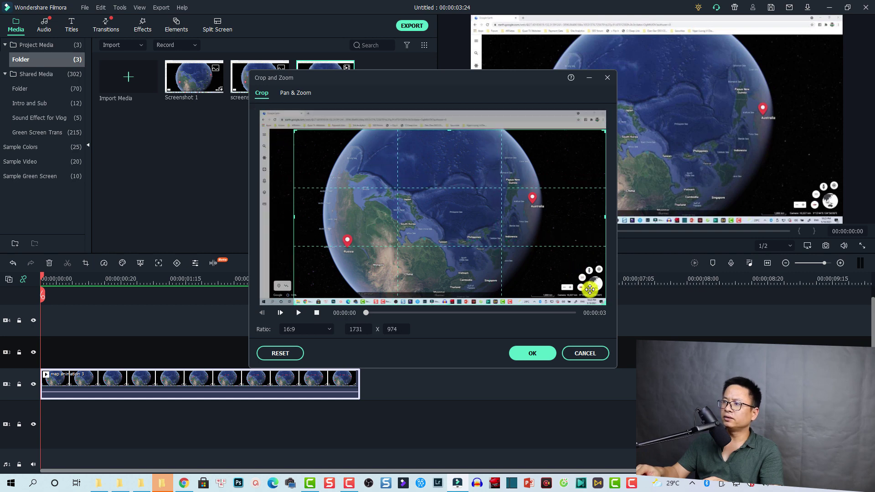
pyautogui.moveTo(603, 304); pyautogui.dragTo(580, 290)
pyautogui.click(533, 354)
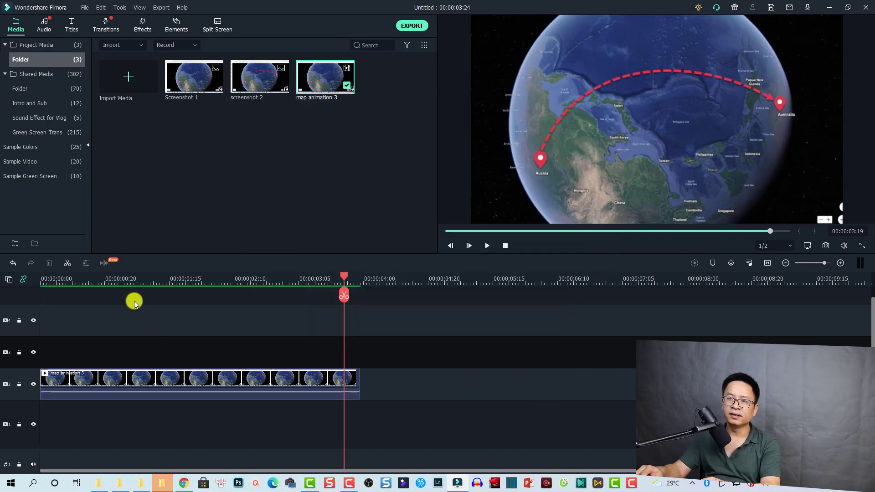
# Play the cropped map animation from the start to review the complete Russia-to-Australia route.
pyautogui.click(55, 279)
pyautogui.moveTo(51, 280); pyautogui.dragTo(9, 287)
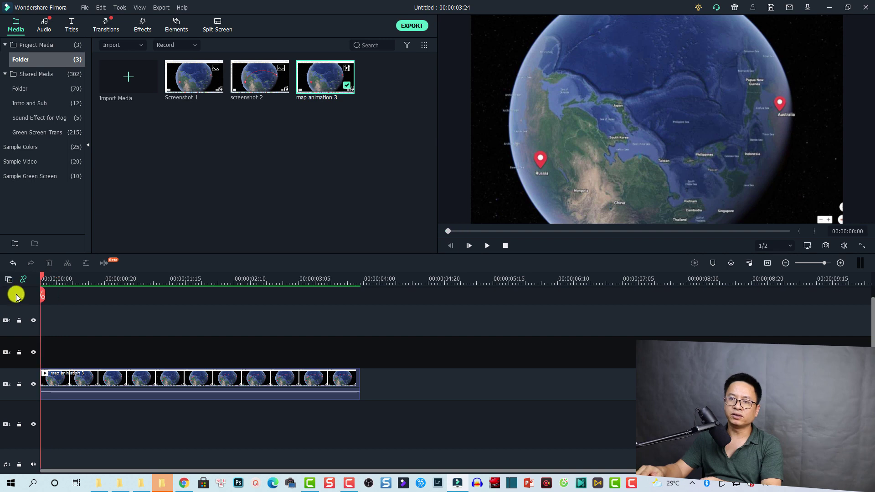
pyautogui.press('space')
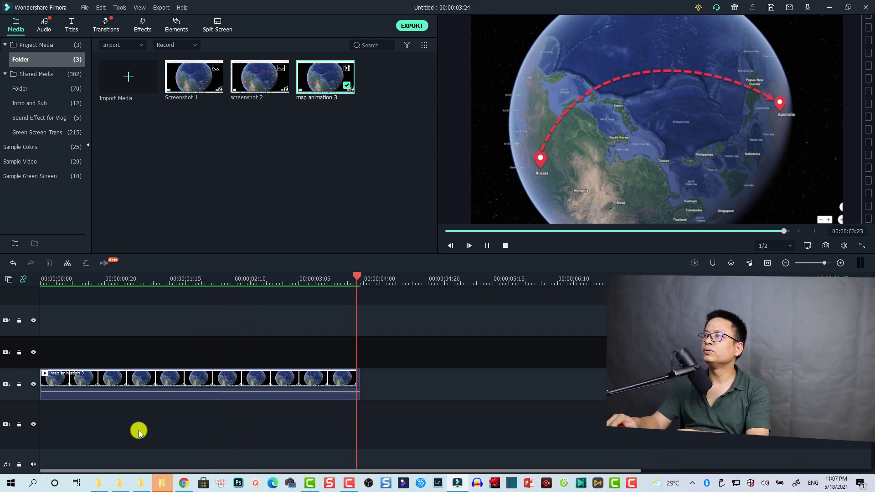
pyautogui.click(186, 385)
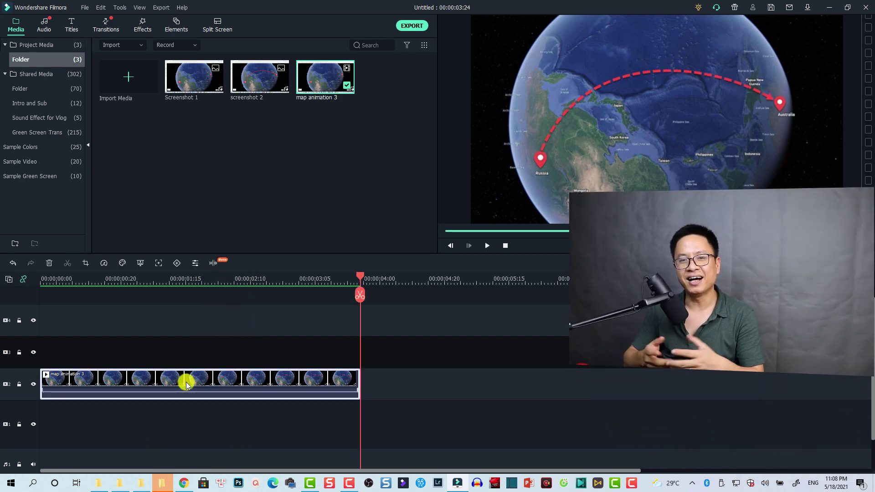